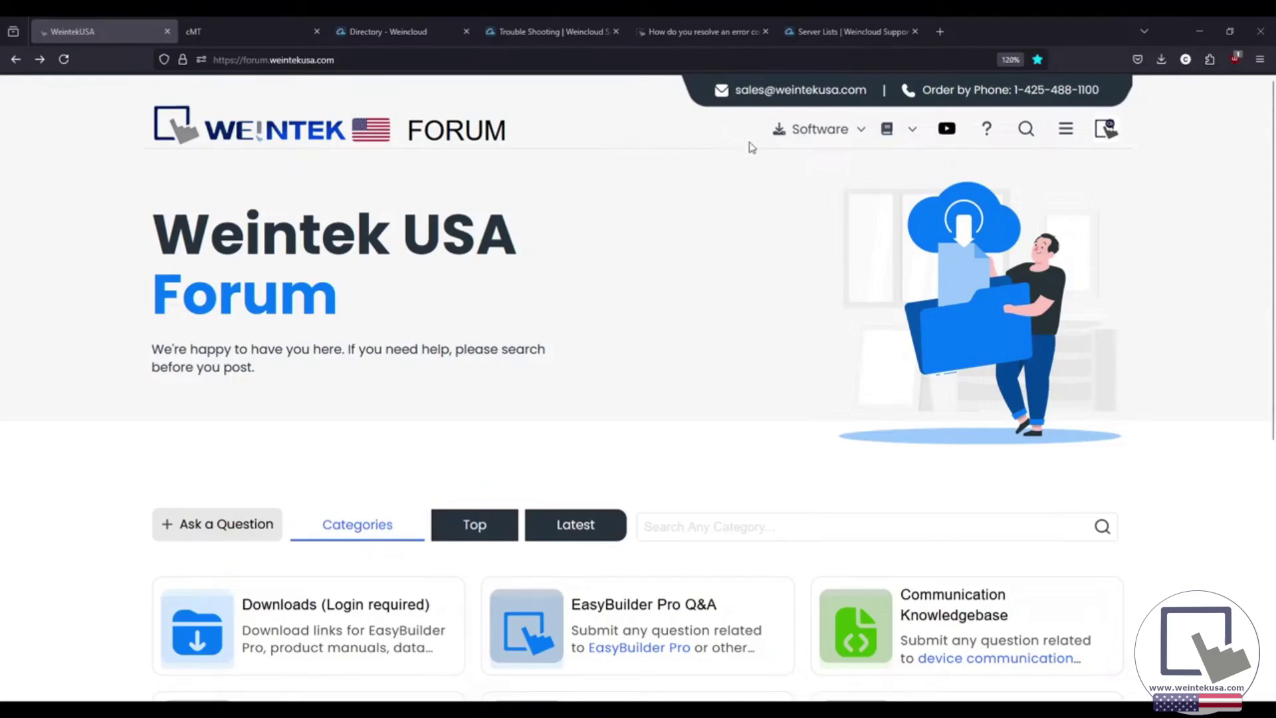
Find the EasyAccess 2.0 download topic (release 2.20.3) in the forum's Software menu, then return to Weincloud.
click(848, 133)
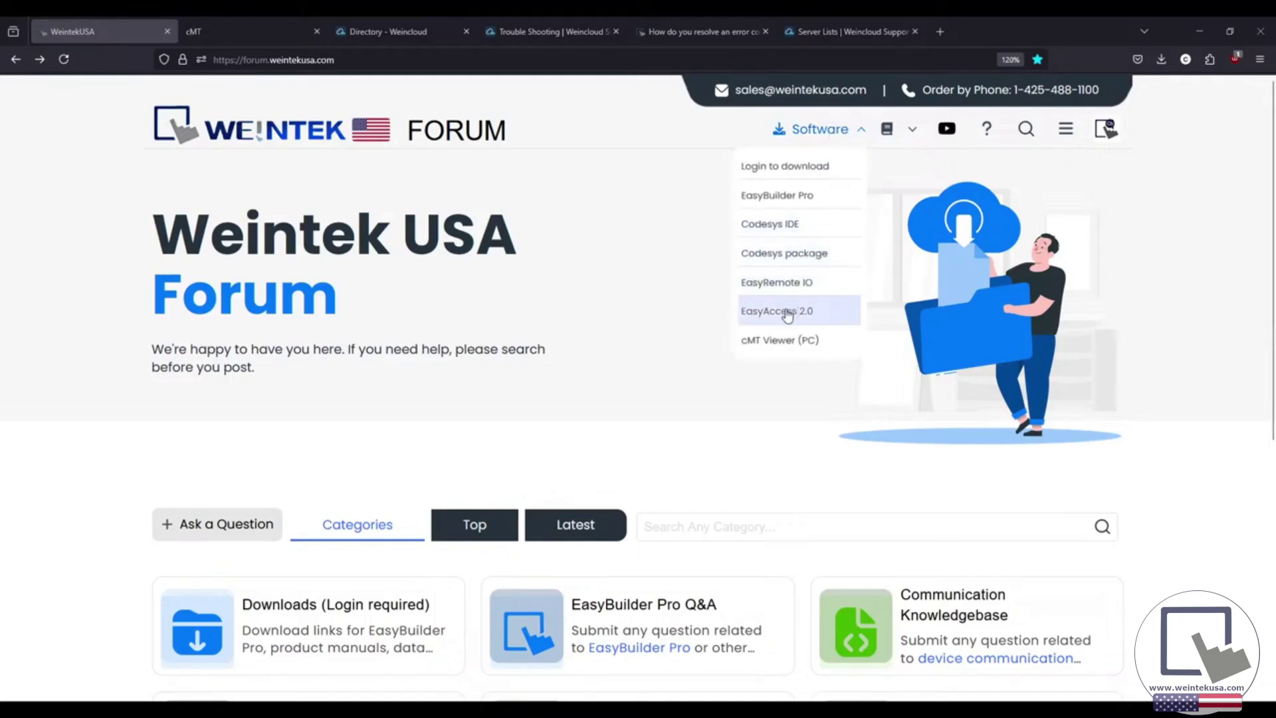
click(787, 312)
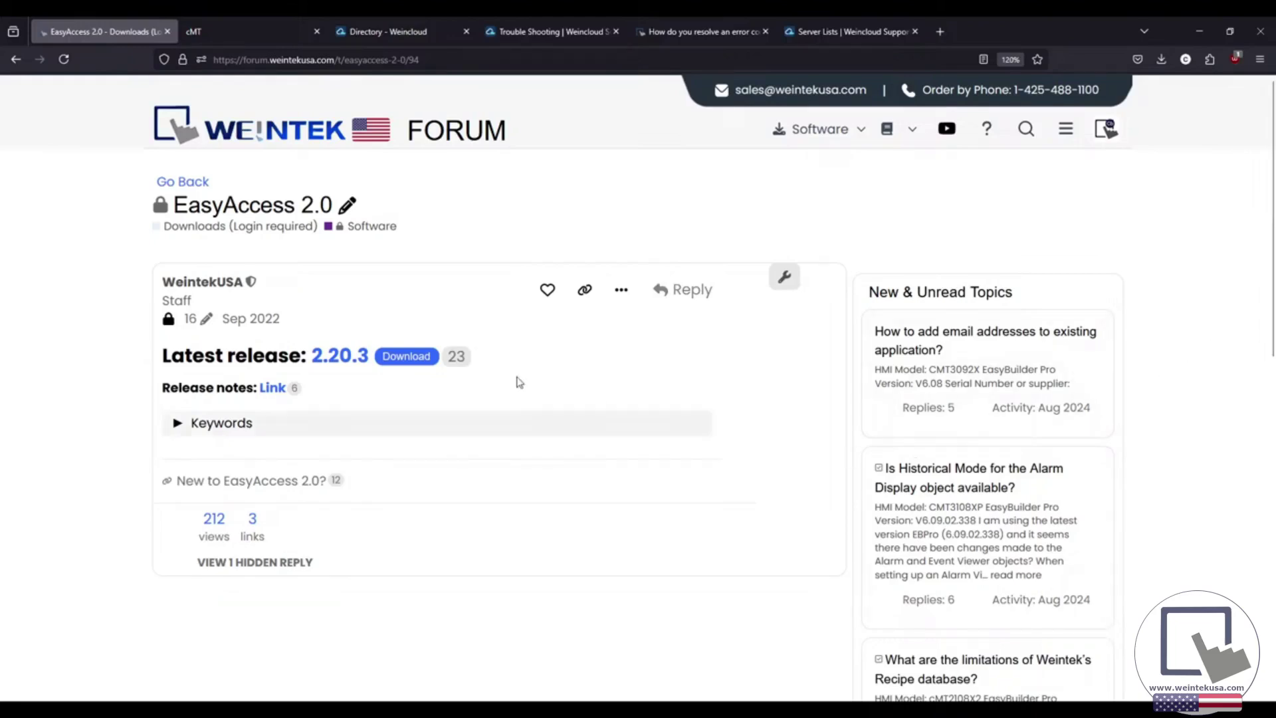
click(392, 31)
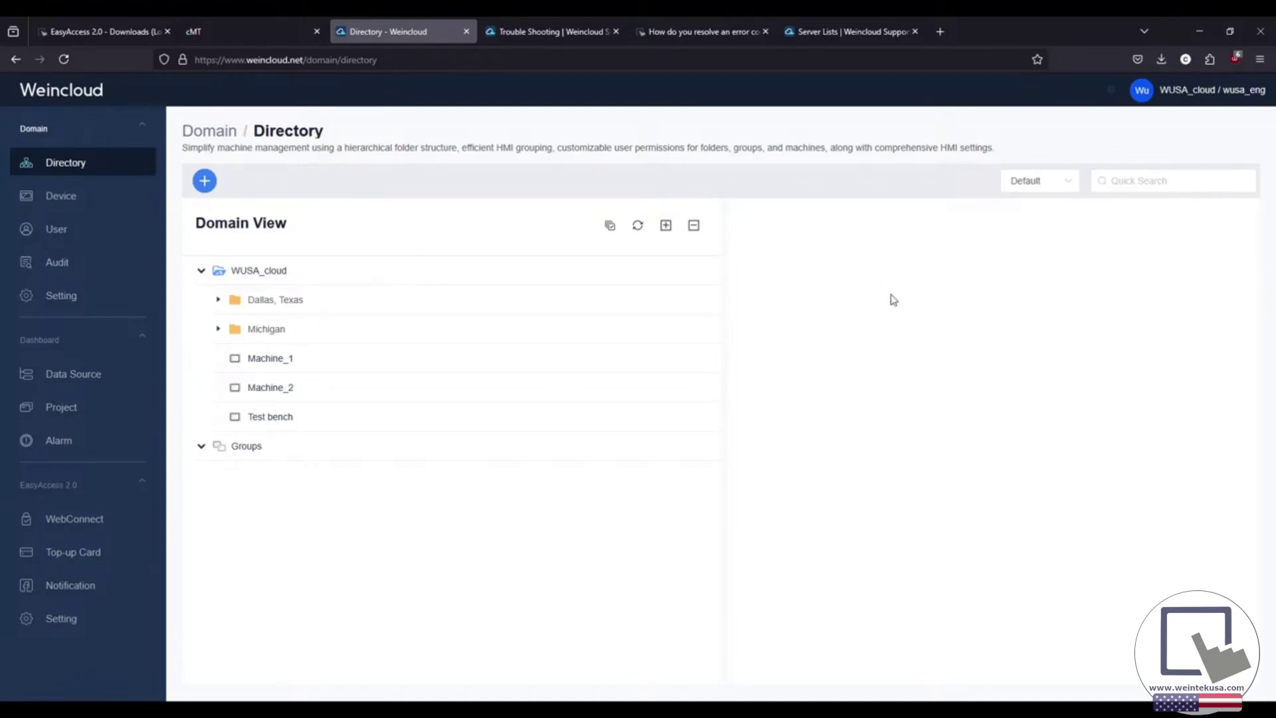
Log in to the HMI's EasyWeb 2.0 with the admin password and expand the Weincloud settings.
click(222, 31)
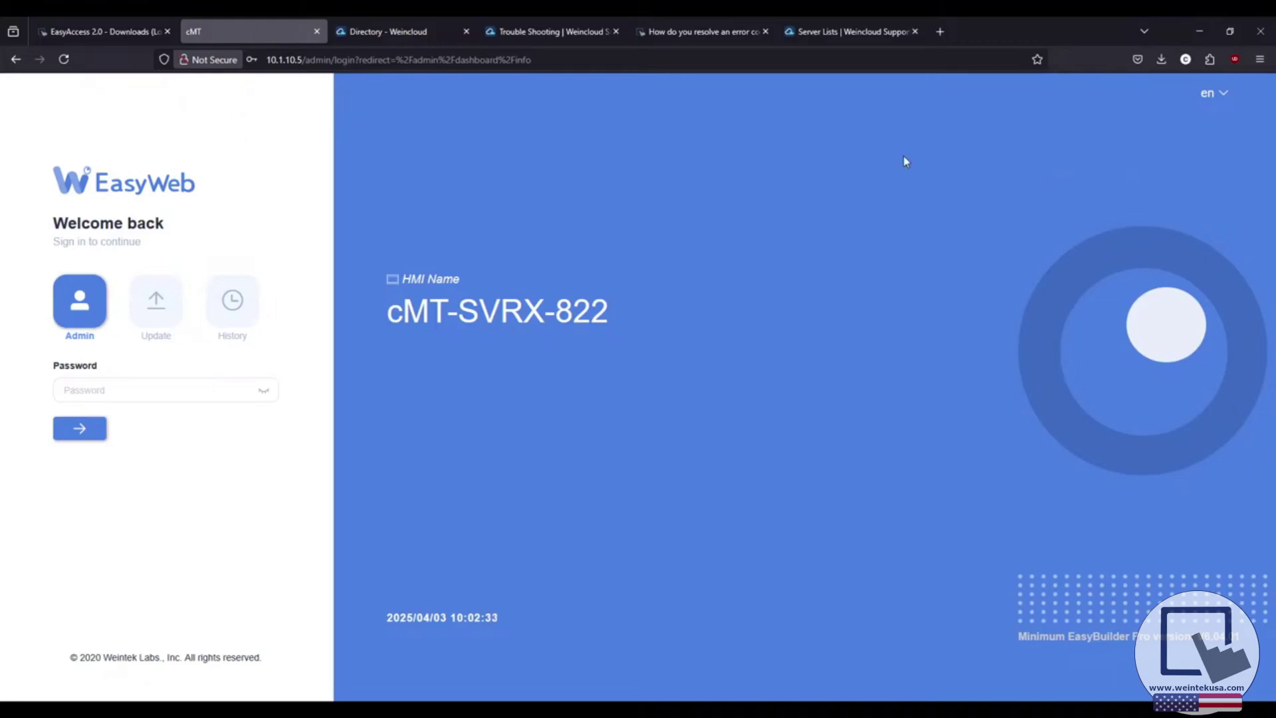
click(137, 384)
text(******)
key(Return)
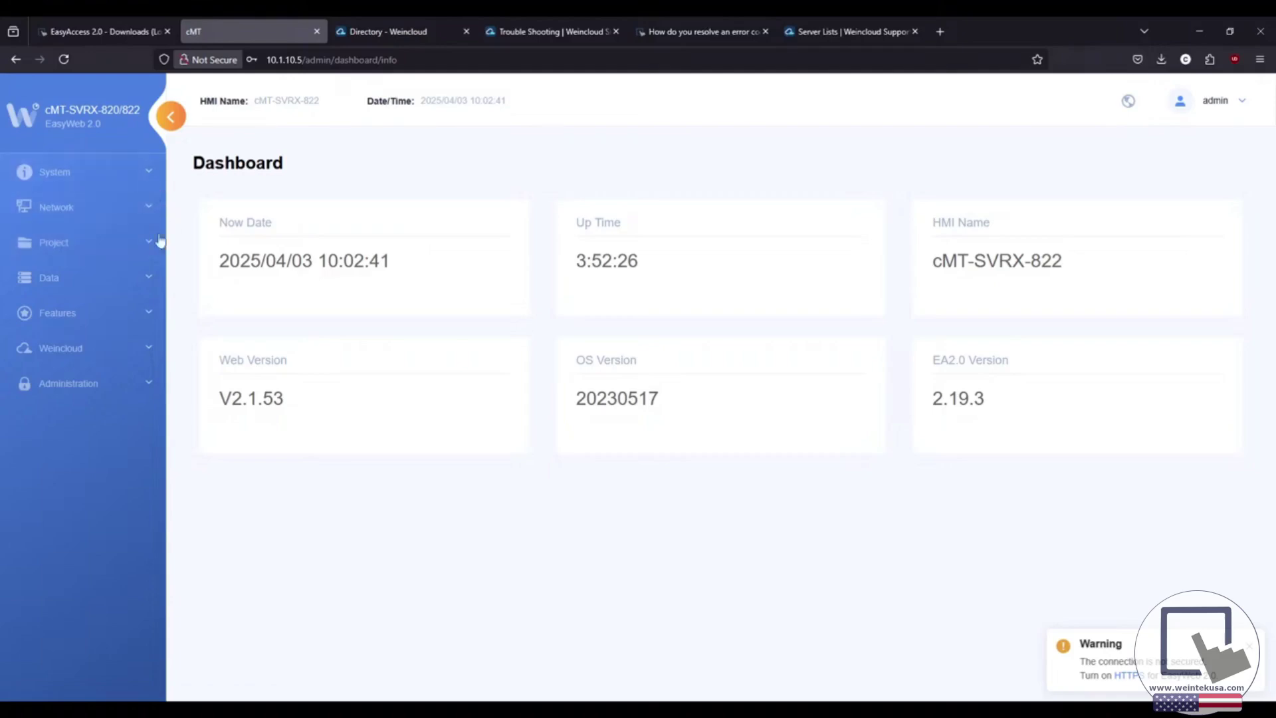
click(128, 352)
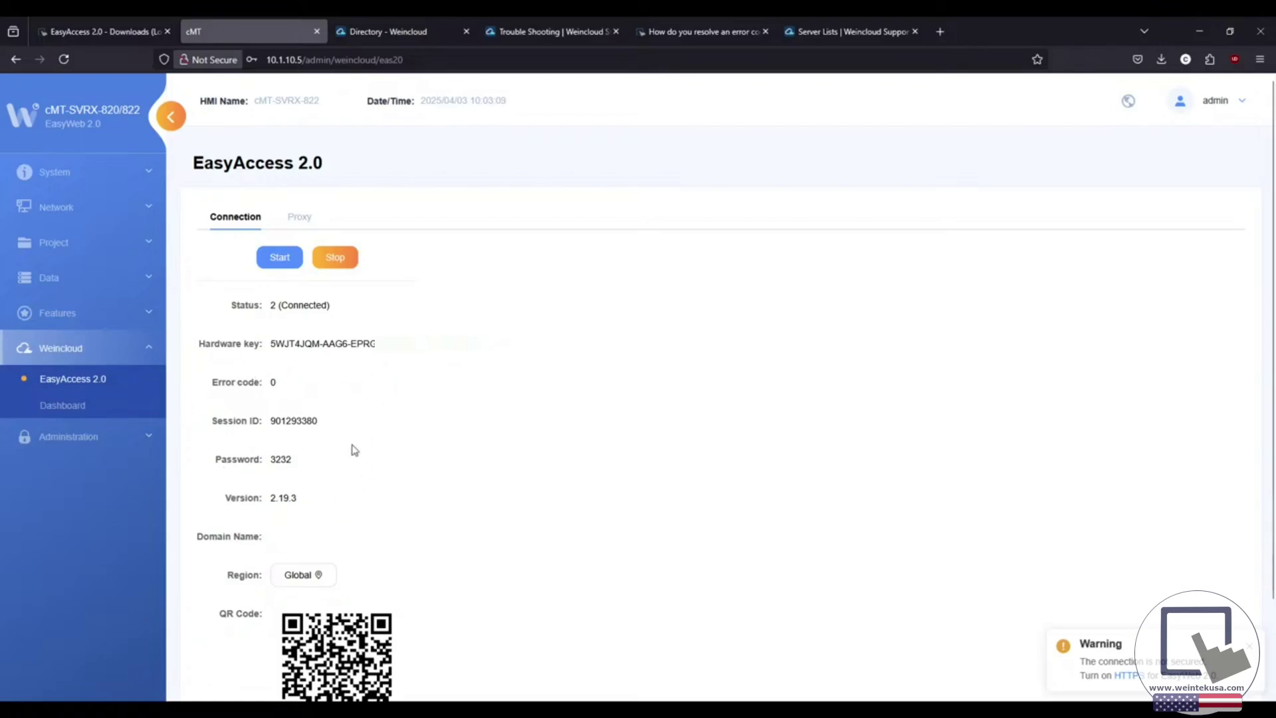
Go back to the Weincloud Domain Directory and start adding a new HMI.
click(399, 33)
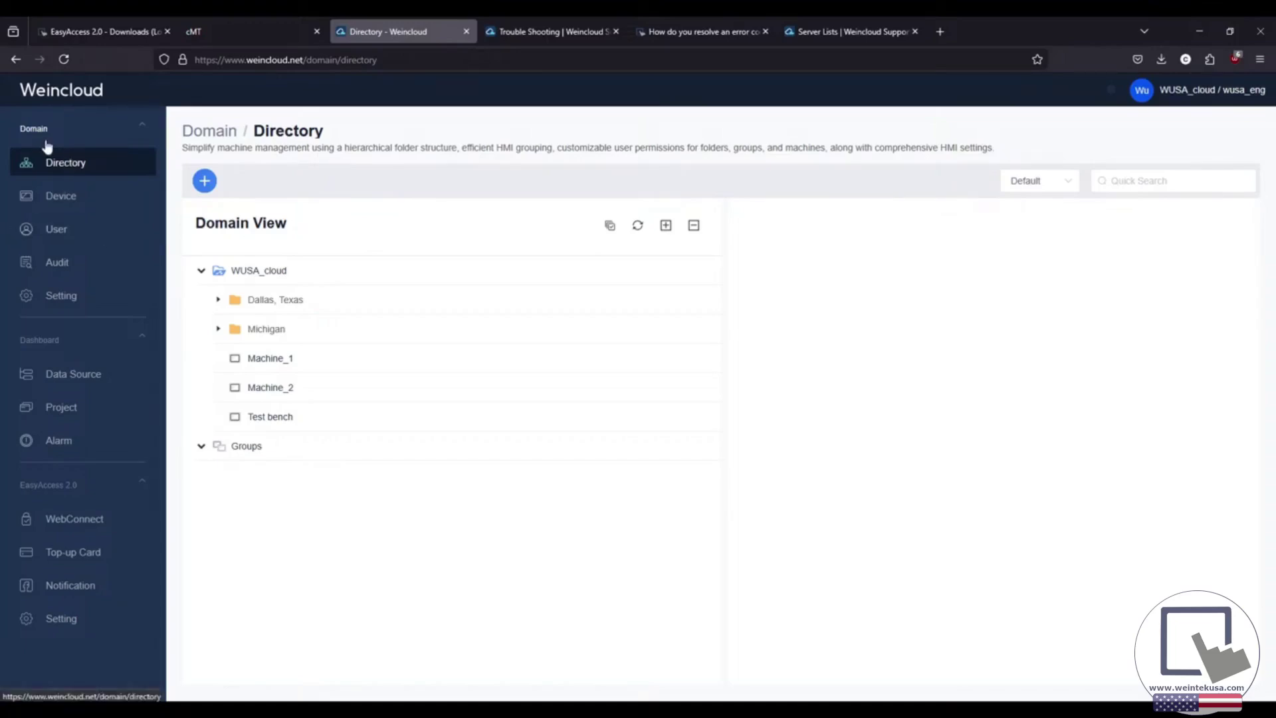
click(205, 183)
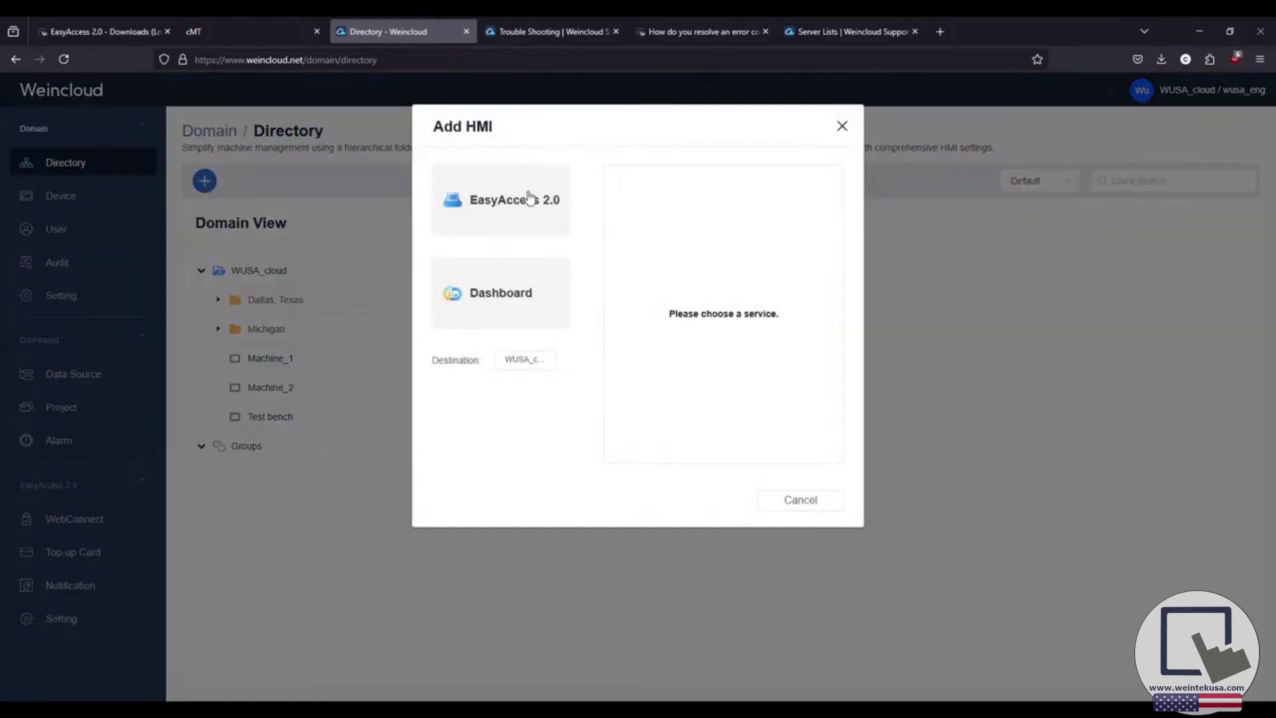
Set the new HMI to the EasyAccess 2.0 service with Action Type 'Add by session id/password'.
click(486, 193)
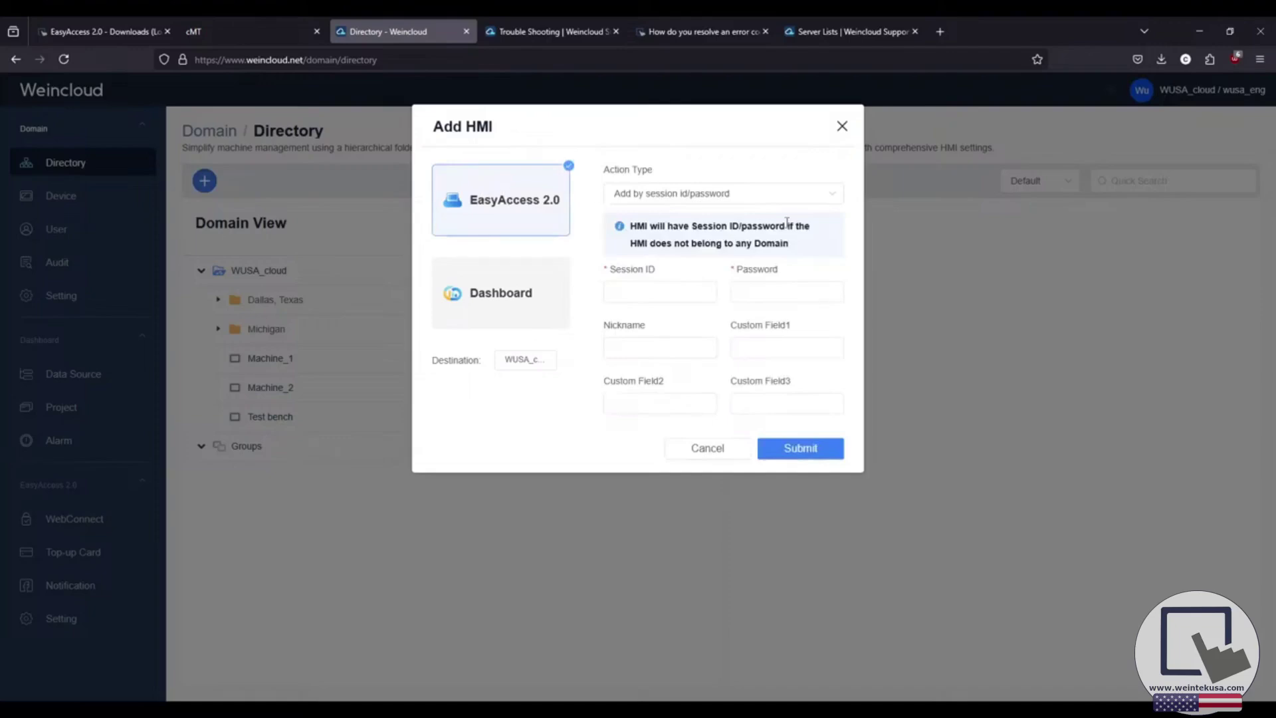
click(838, 194)
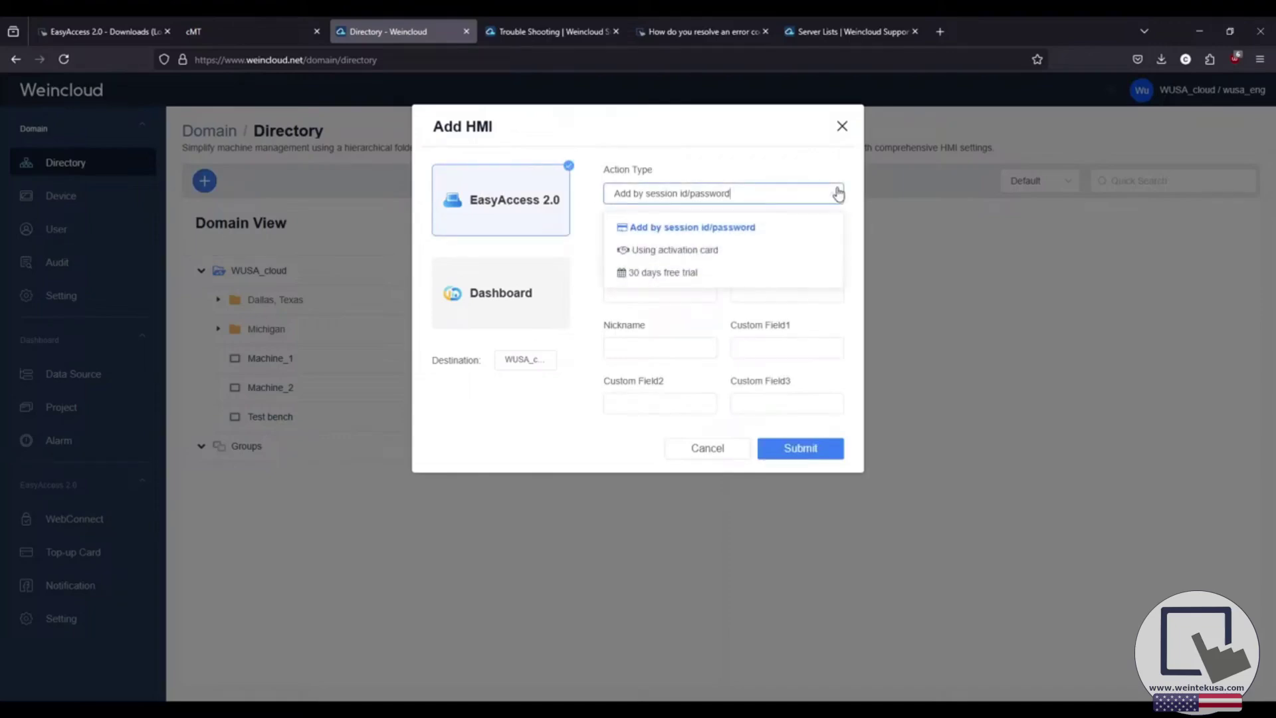
click(769, 231)
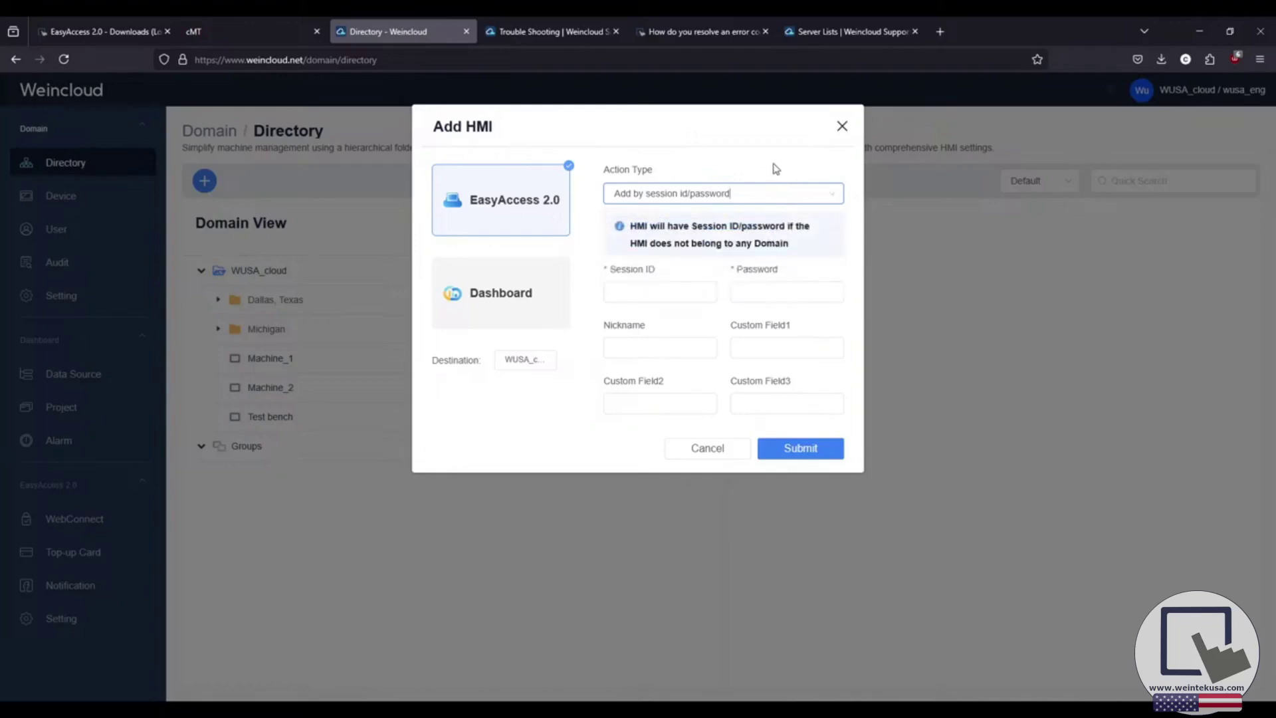
click(218, 33)
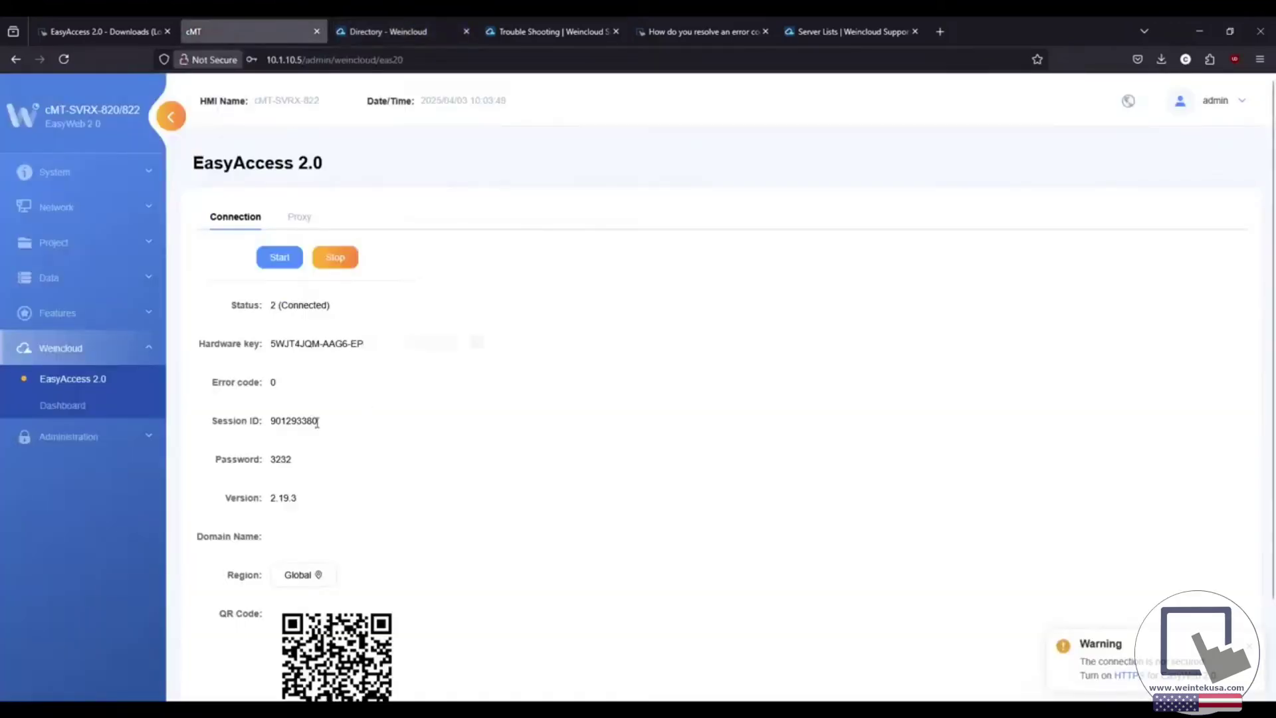
Copy the HMI's Session ID and Password from EasyWeb into the Add HMI form.
double_click(288, 420)
key(ctrl+c)
click(393, 37)
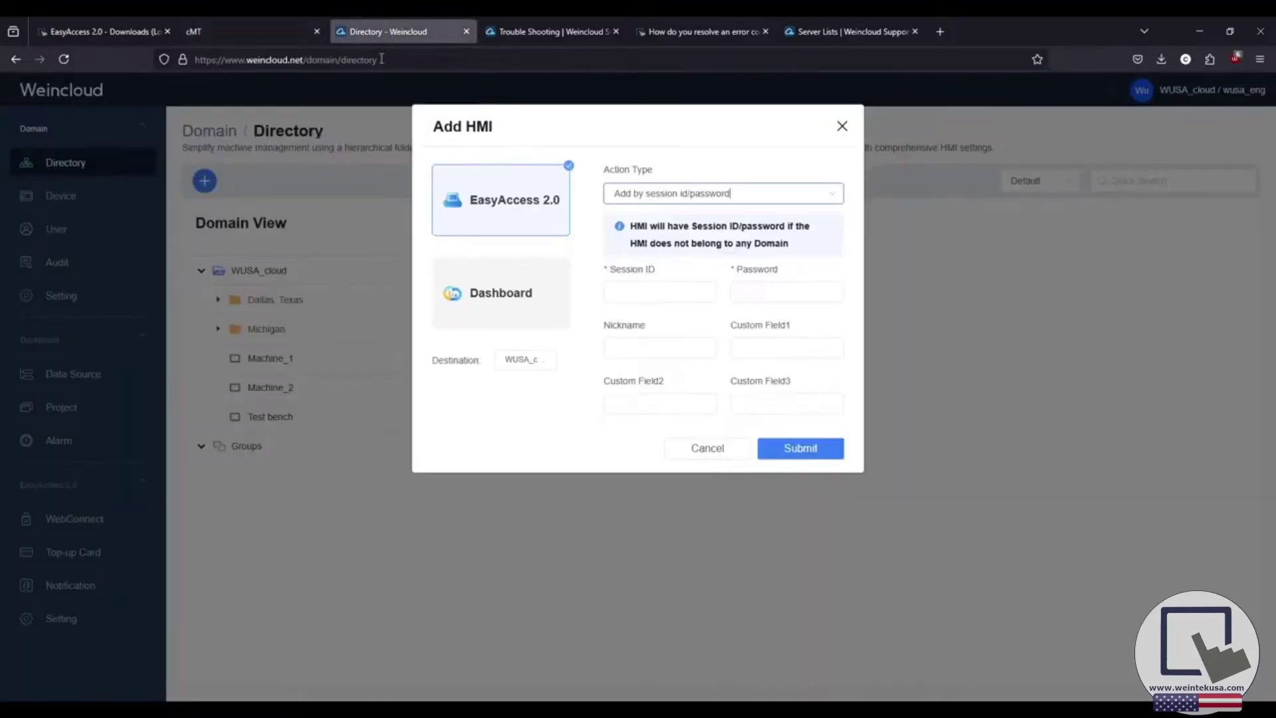
click(637, 293)
key(ctrl+v)
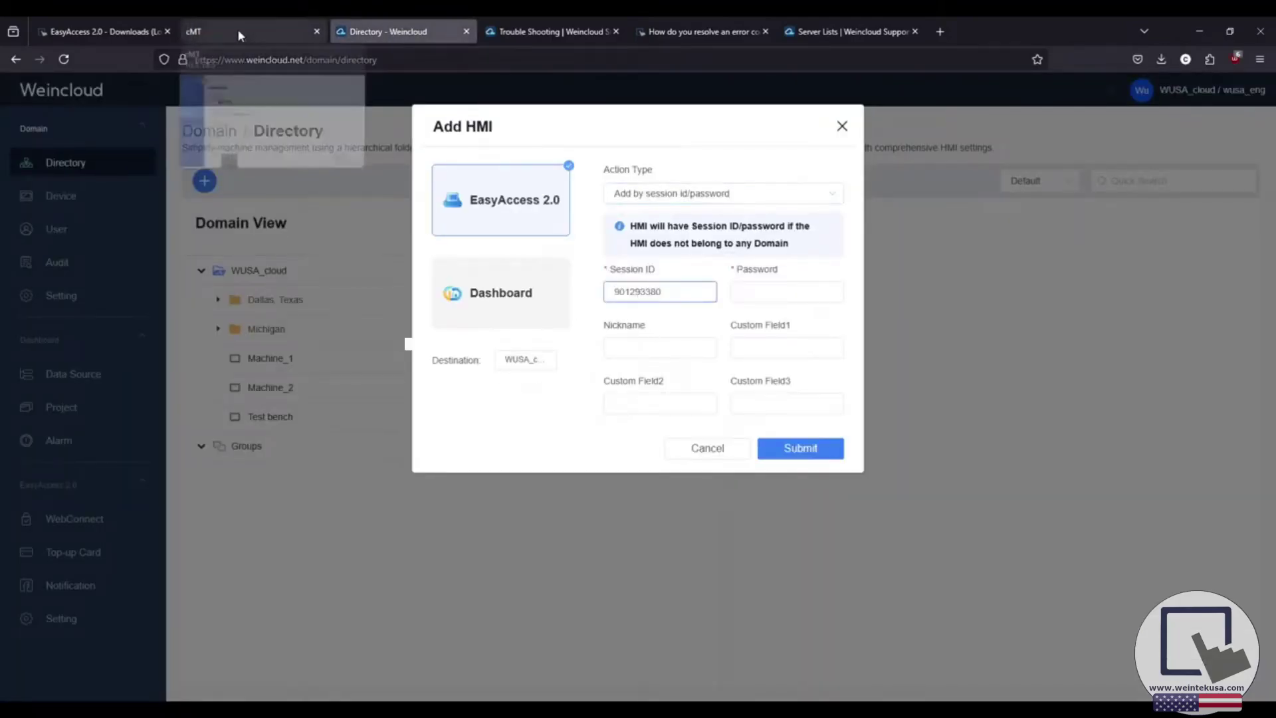
click(237, 30)
double_click(282, 458)
key(ctrl+c)
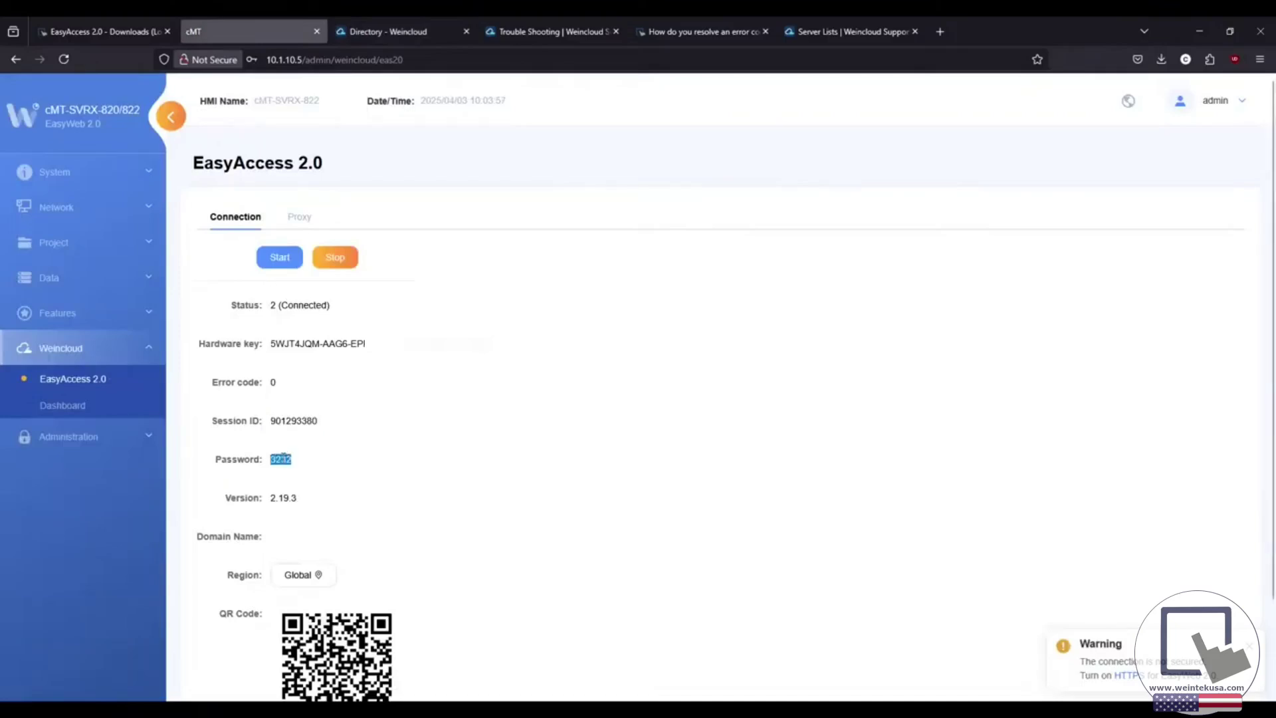
click(384, 38)
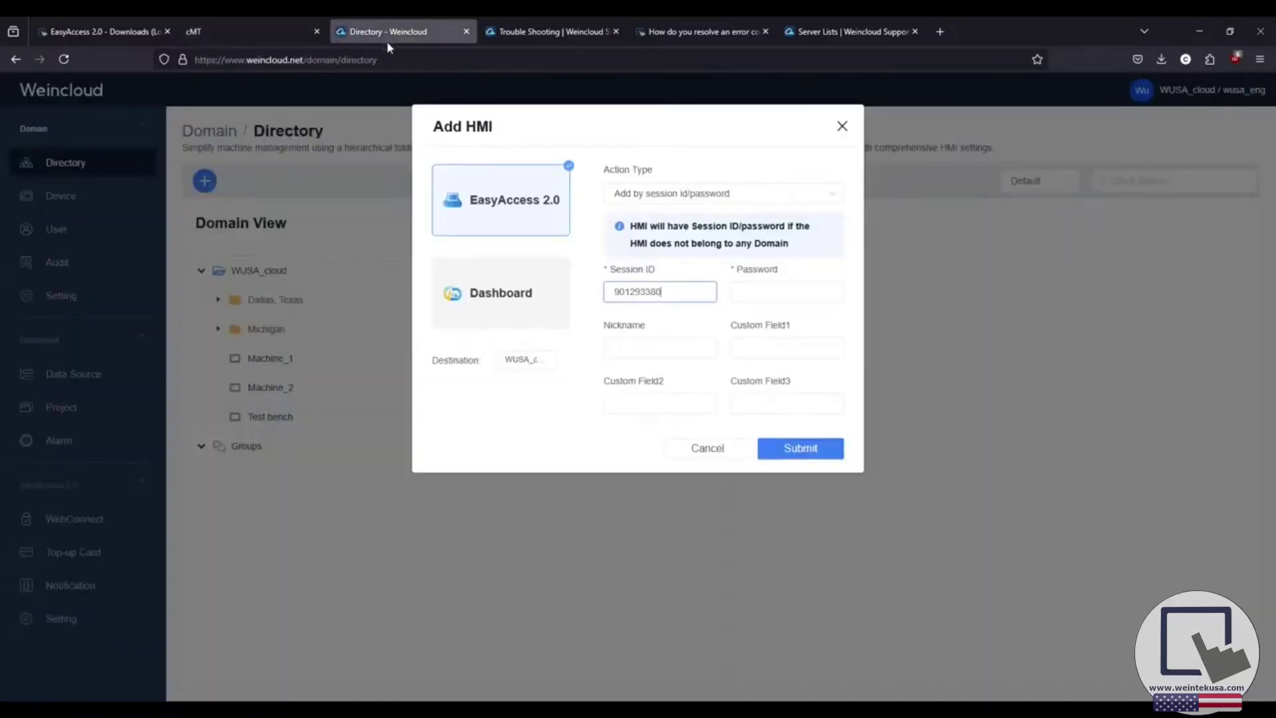
click(751, 290)
key(ctrl+v)
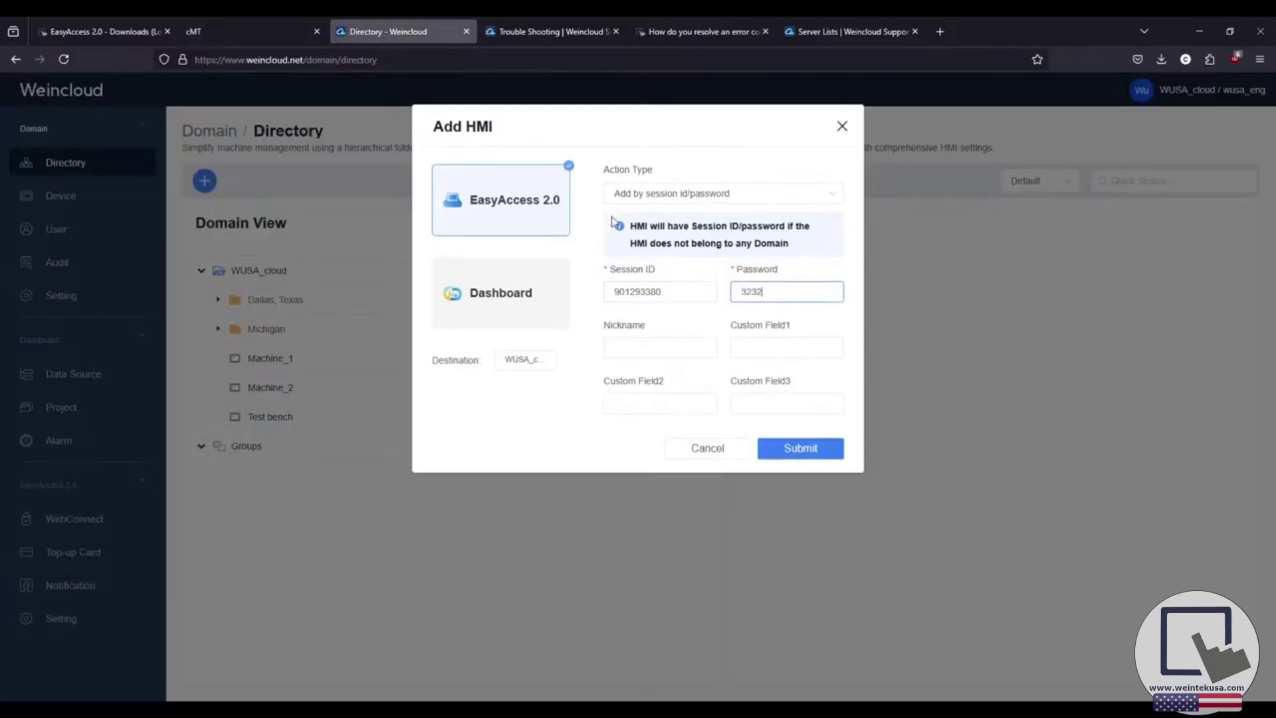
Give the HMI the nickname 'demo' and submit it to the domain.
click(652, 347)
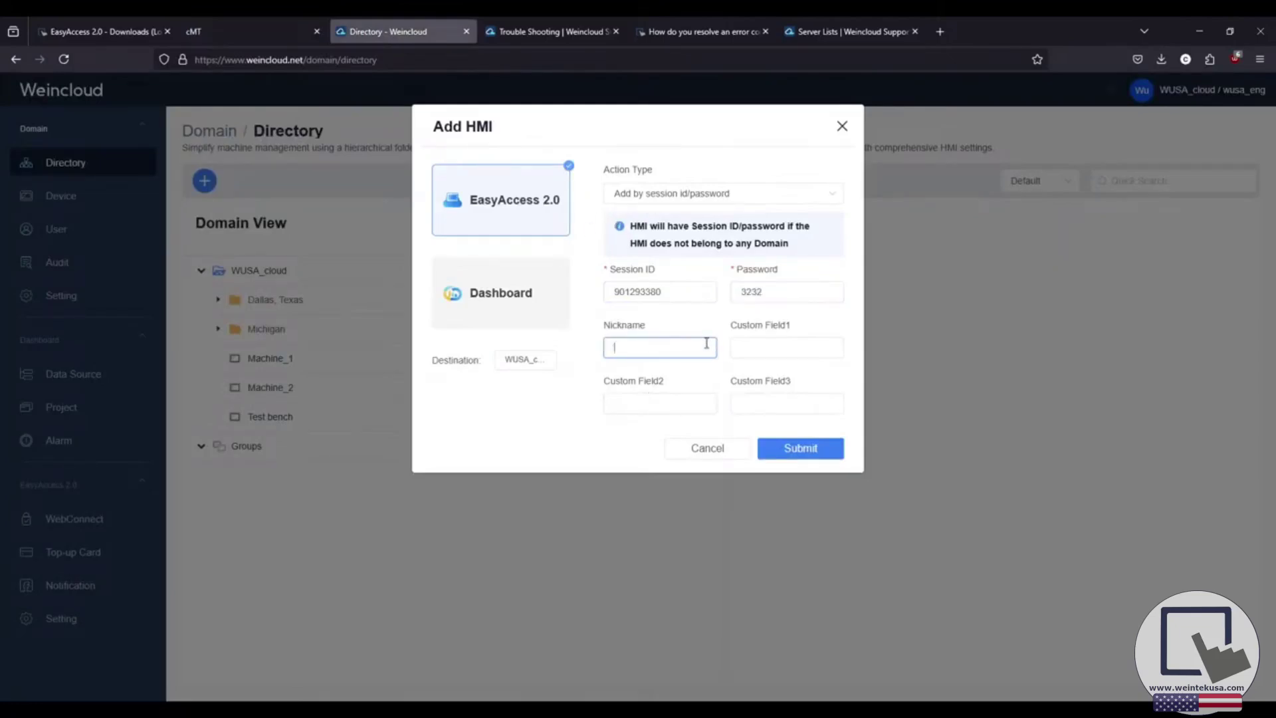
text(demo)
click(797, 449)
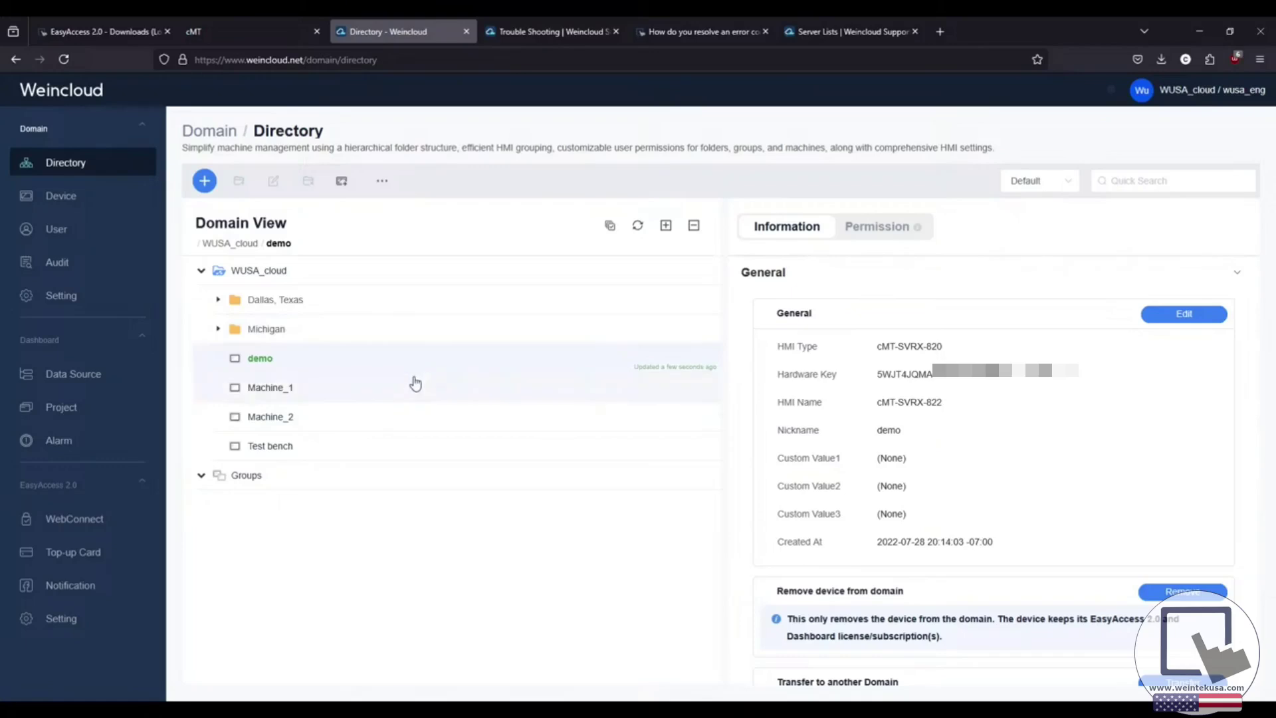
Check the HMI's EasyAccess 2.0 page, which now lists domain name WUSA_CLOUD.
click(260, 34)
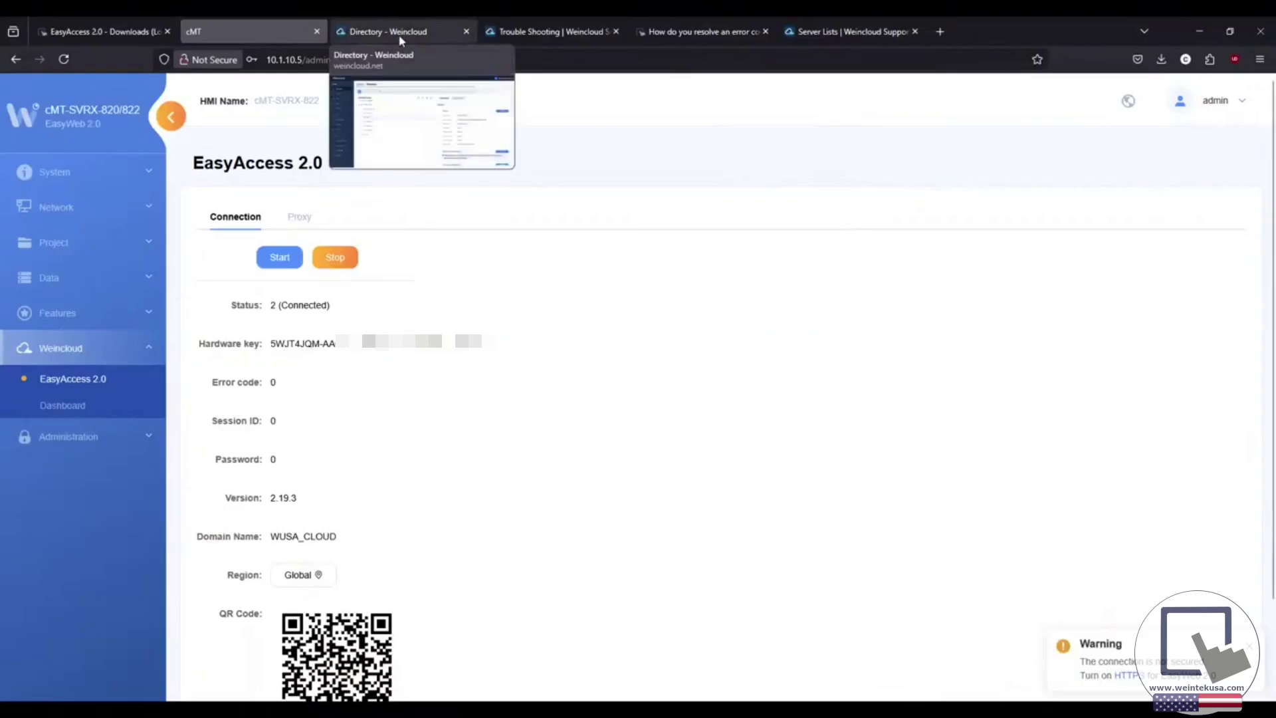
Return to the Weincloud Domain Directory showing the demo machine's General details.
click(389, 32)
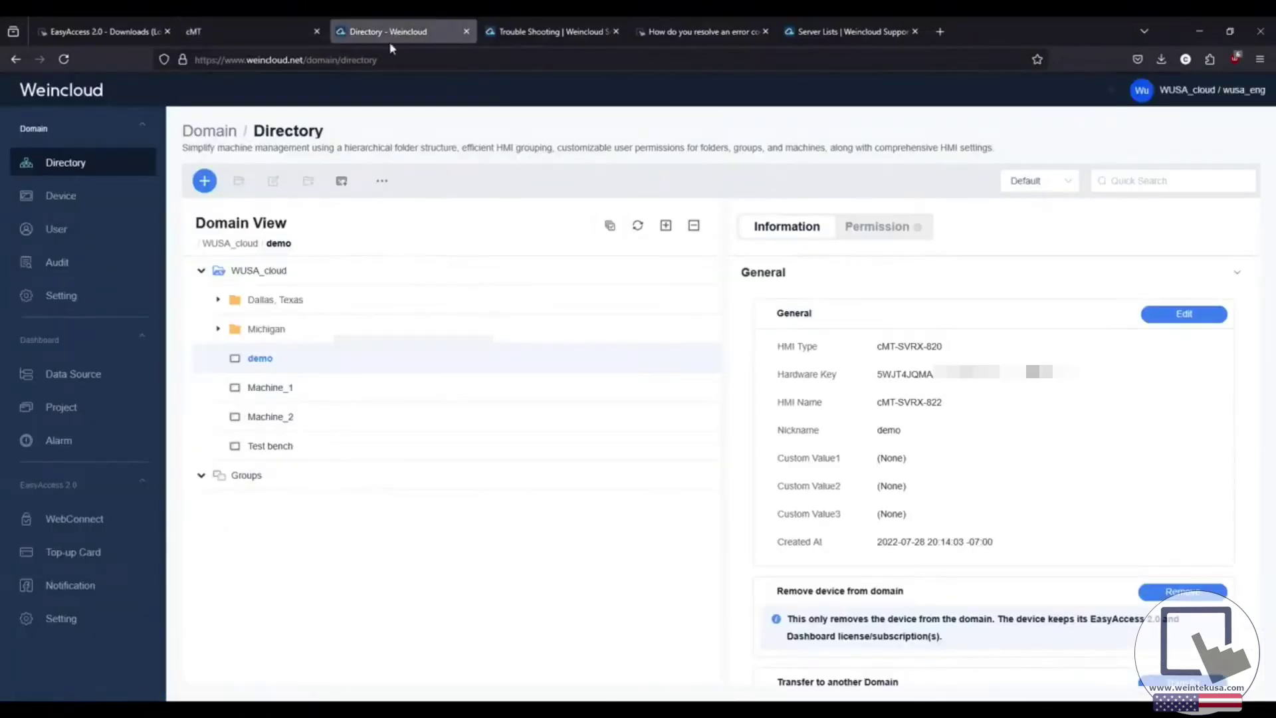
Preview adding an HMI by activation card (Hardware Key, Activation Code), then cancel without adding.
click(204, 182)
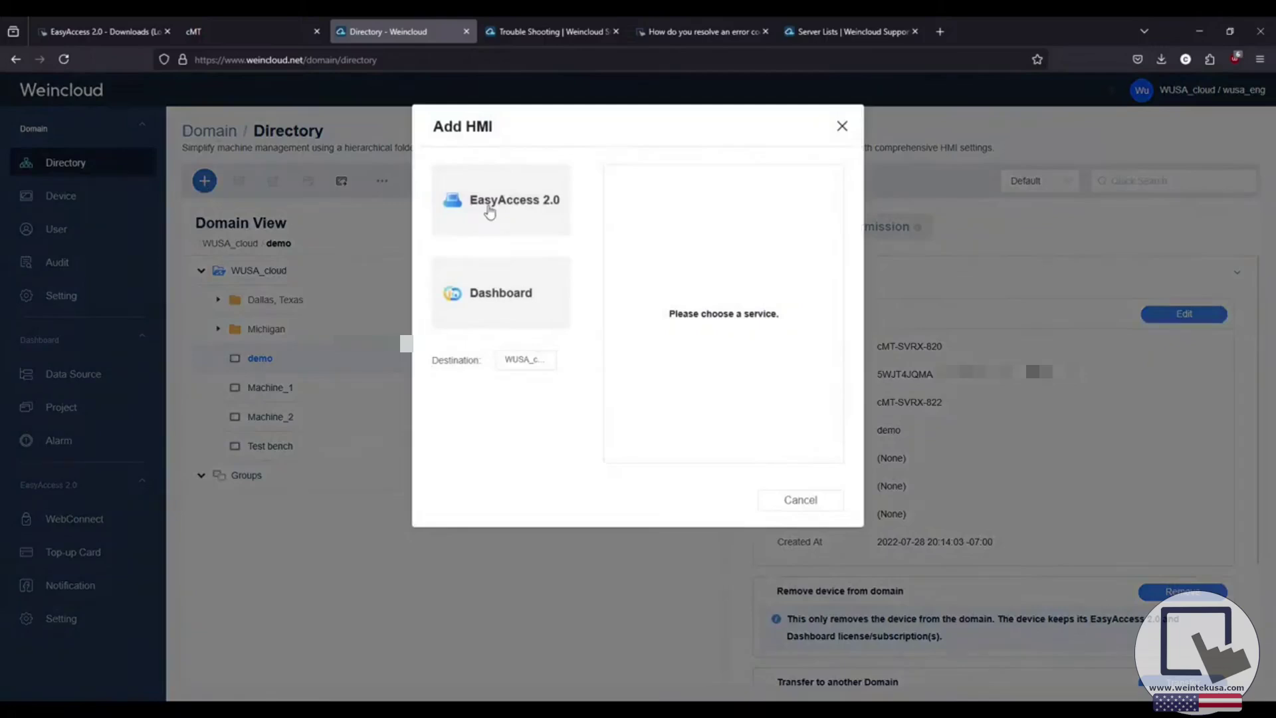
click(488, 209)
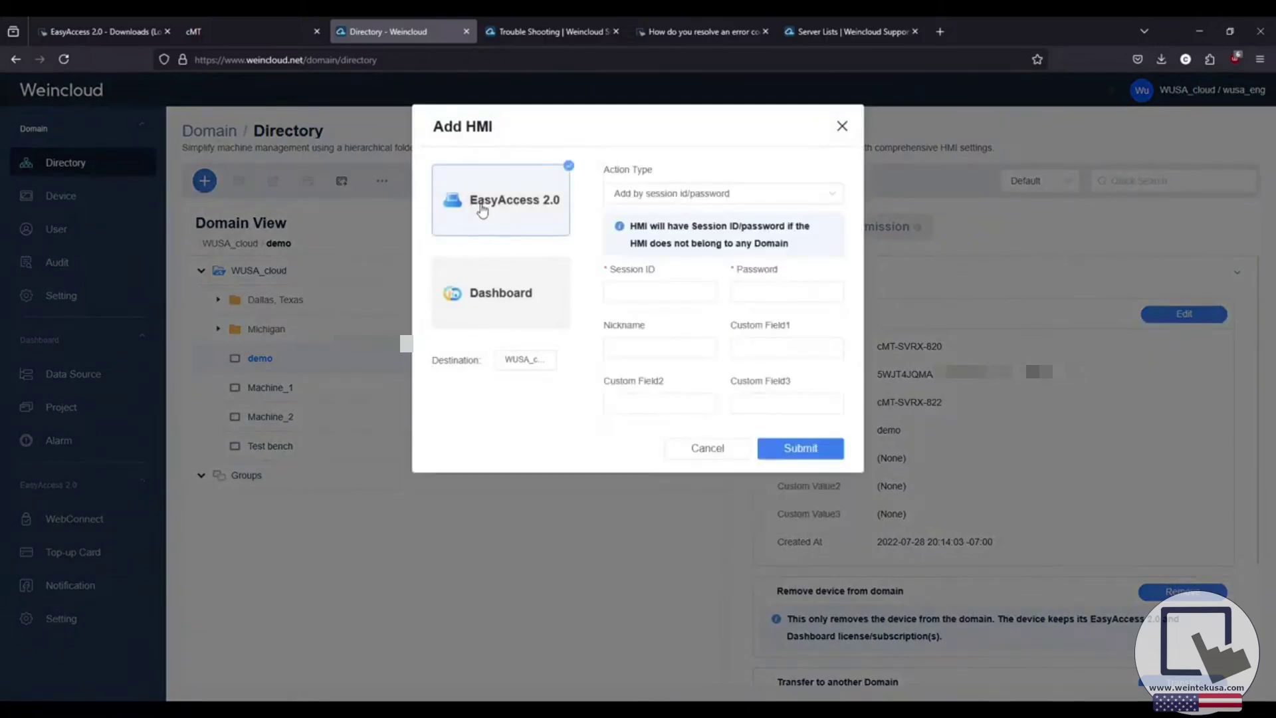
click(837, 197)
click(761, 252)
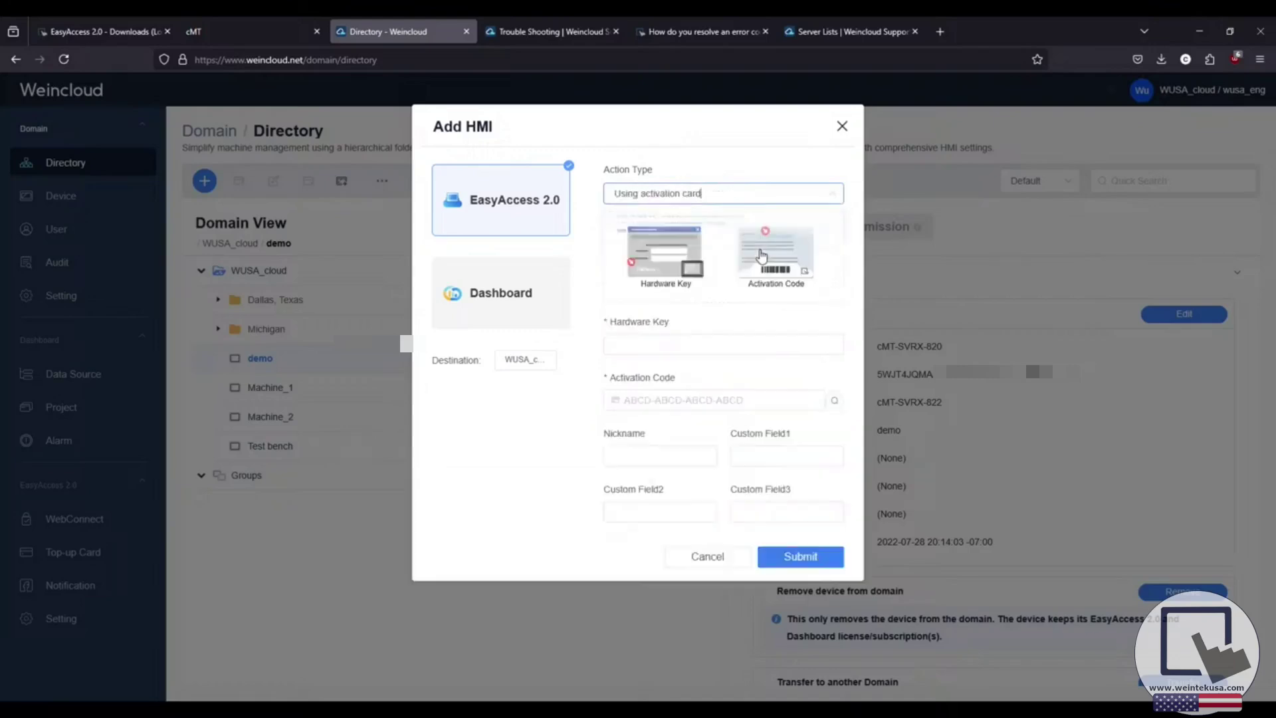
click(664, 343)
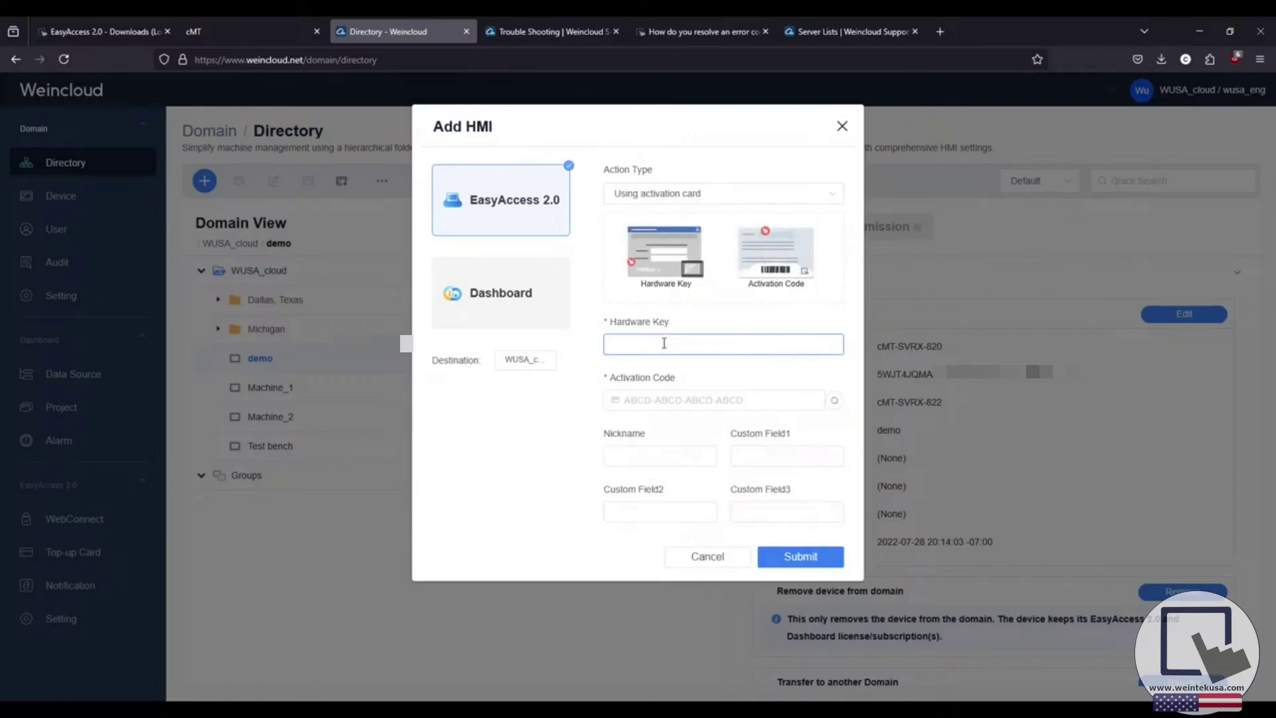
click(672, 402)
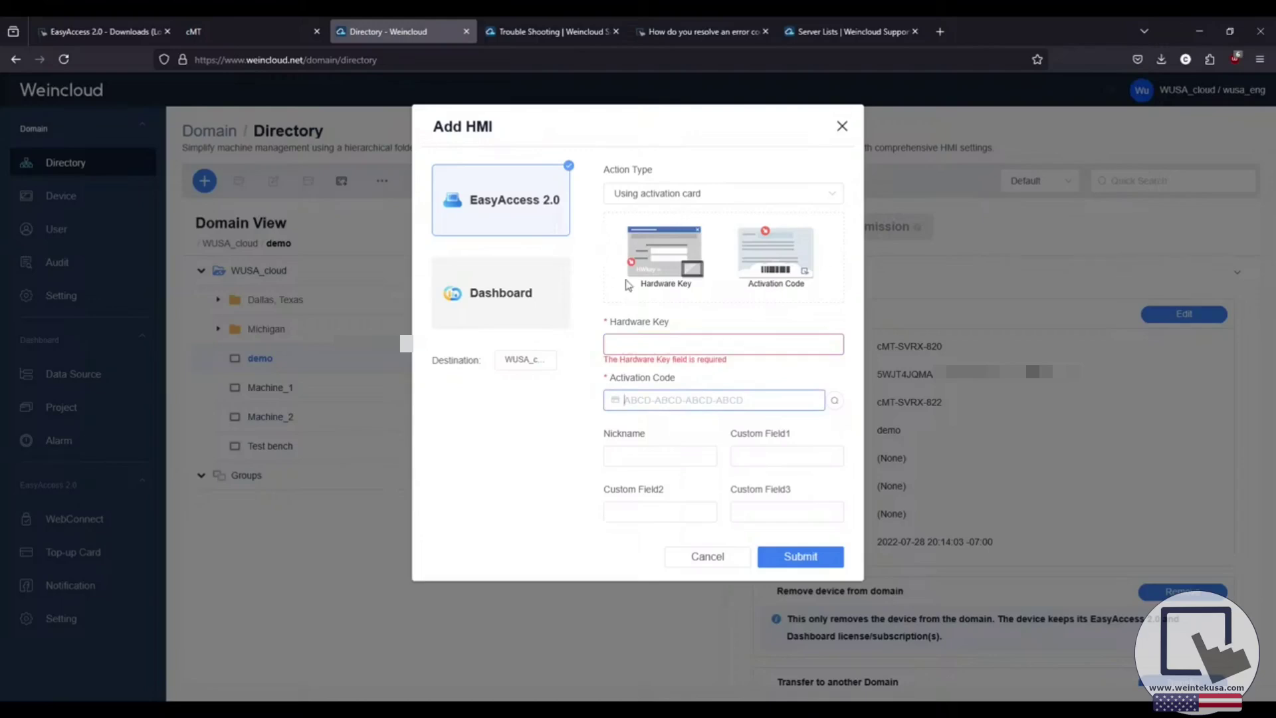
key(Escape)
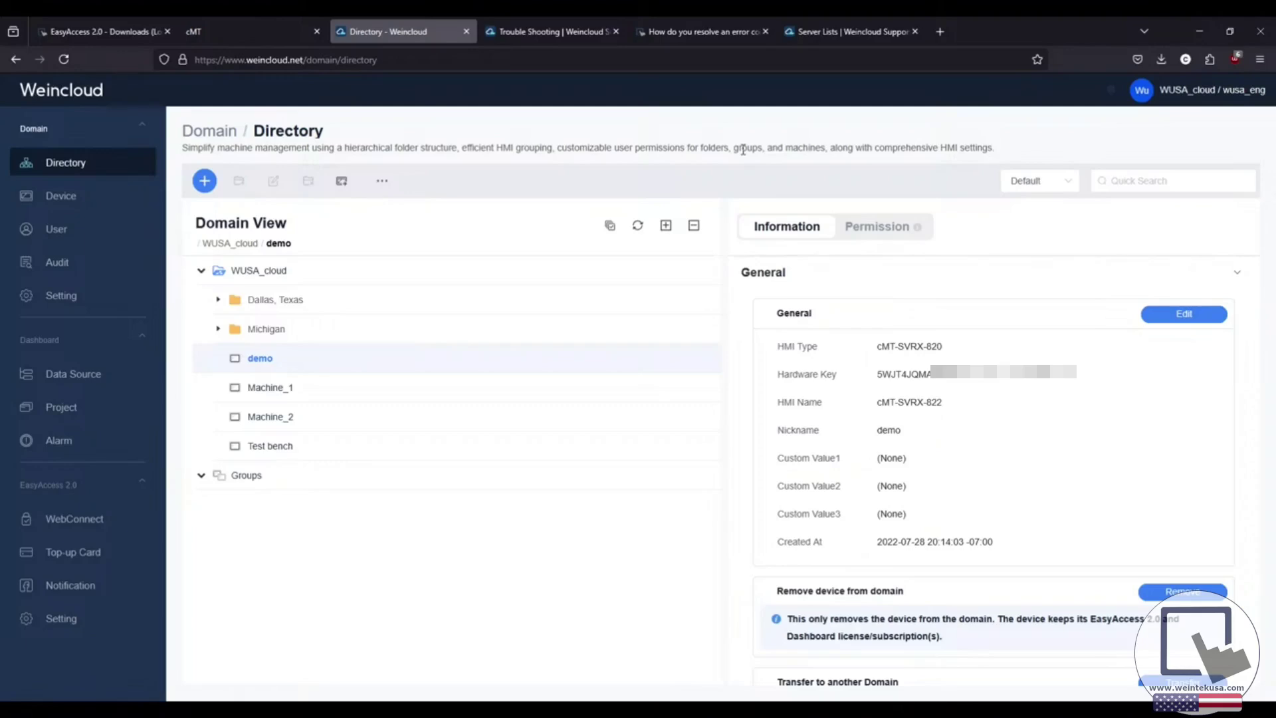
click(549, 31)
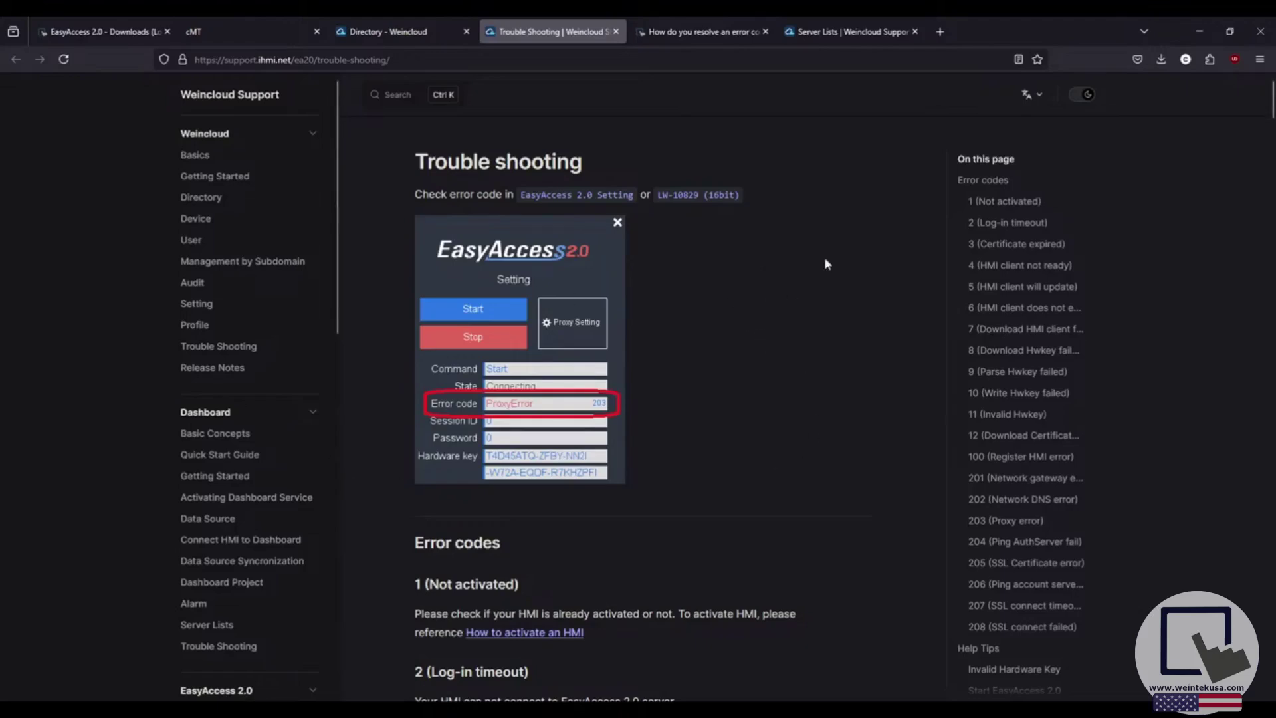
Scroll to error code 1 (Not activated) and inspect the enlarged activation screenshot.
scroll(813, 279, down, 5)
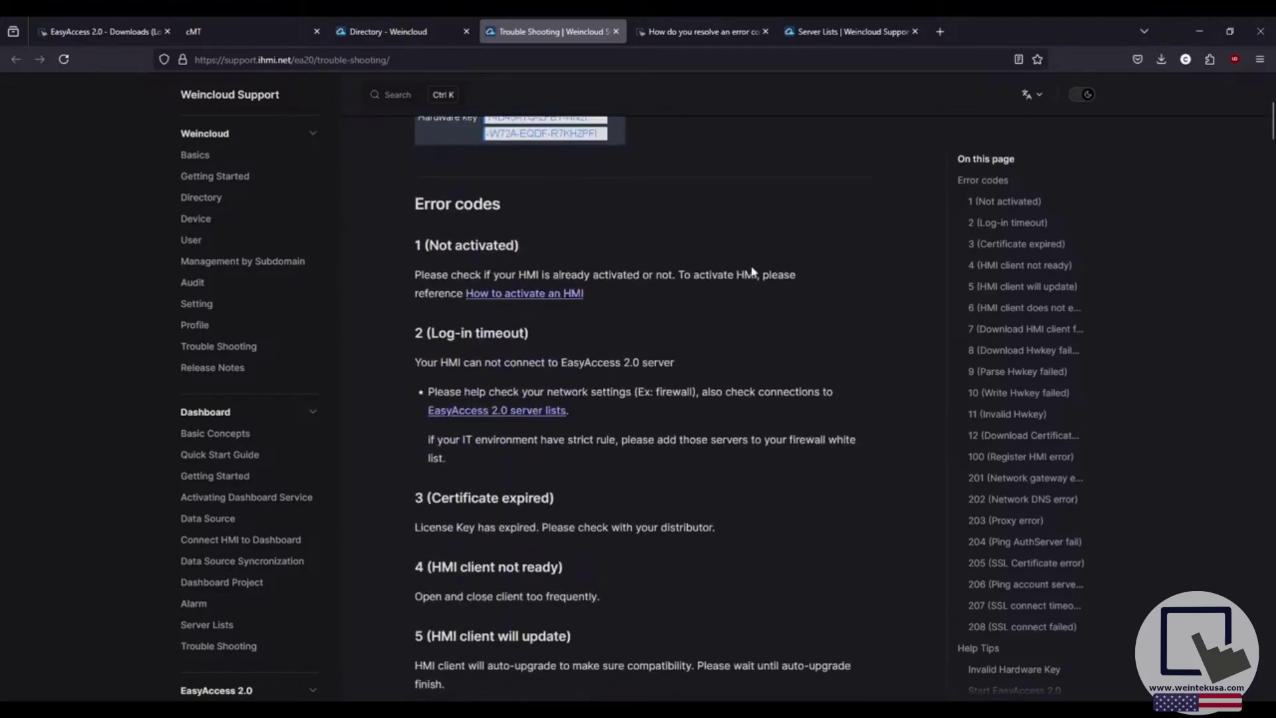
scroll(752, 268, up, 5)
scroll(751, 279, down, 4)
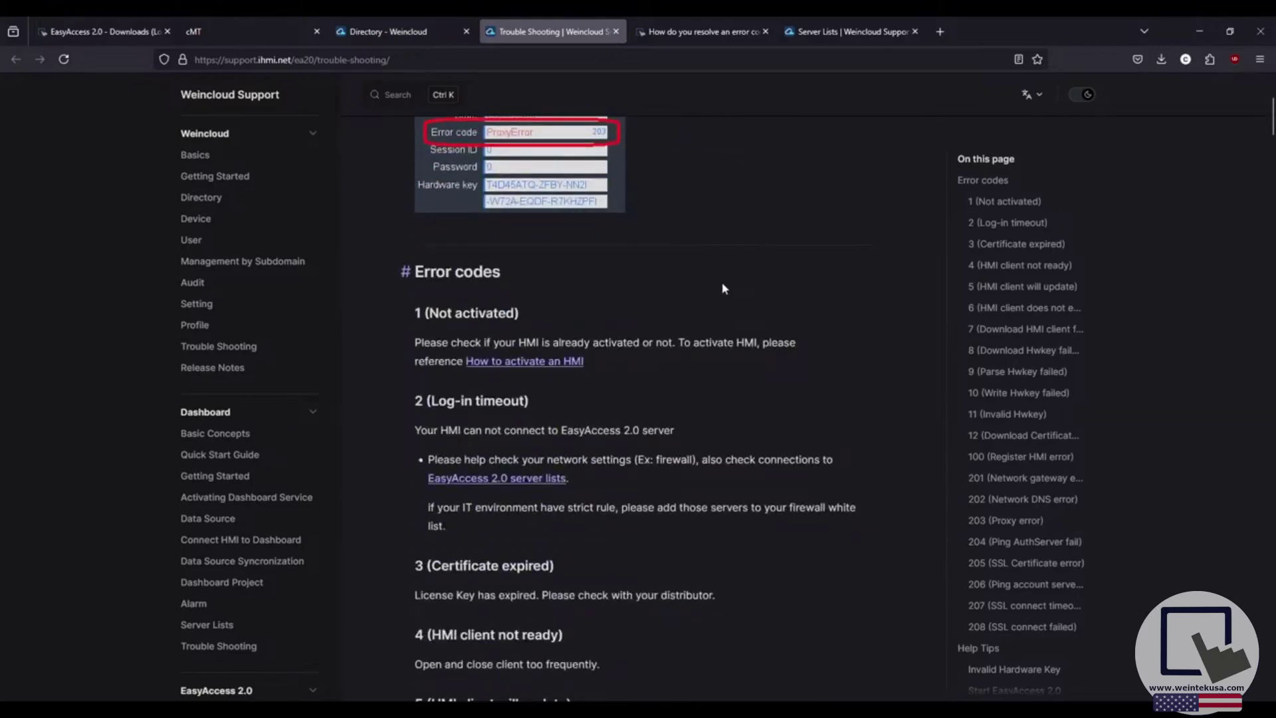
scroll(723, 280, down, 2)
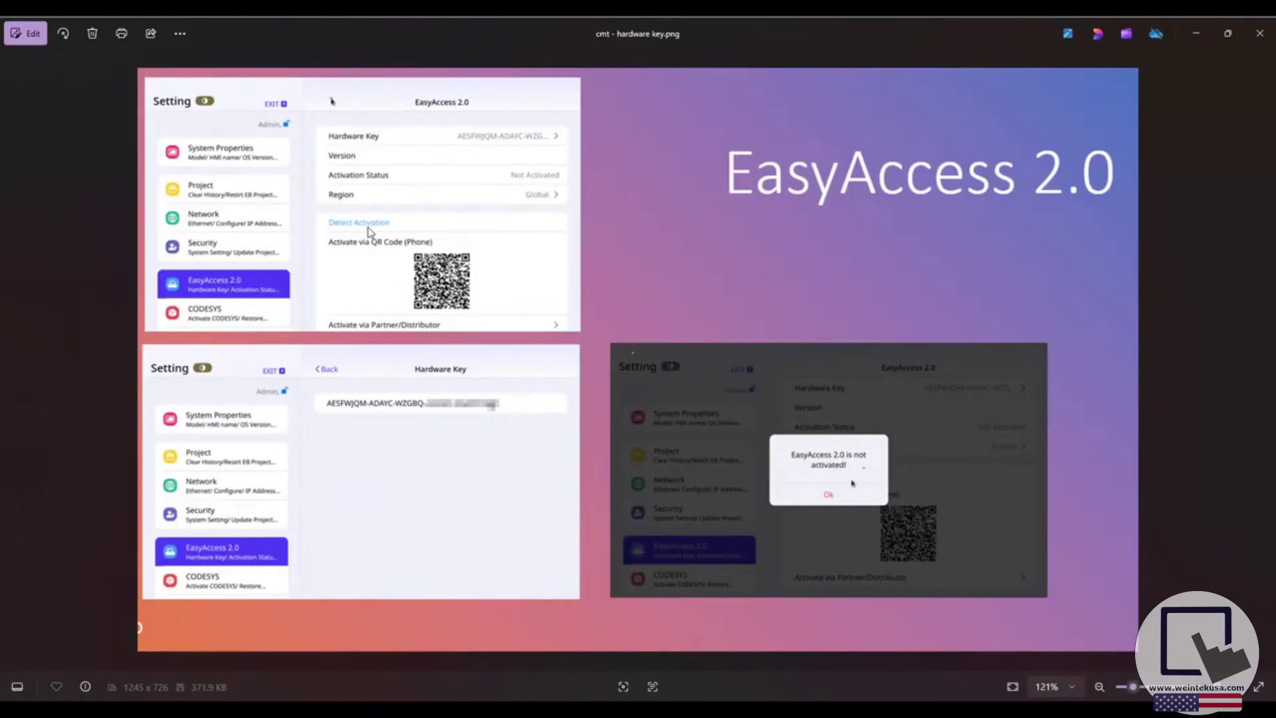
scroll(366, 231, up, 4)
drag(370, 232, 446, 274)
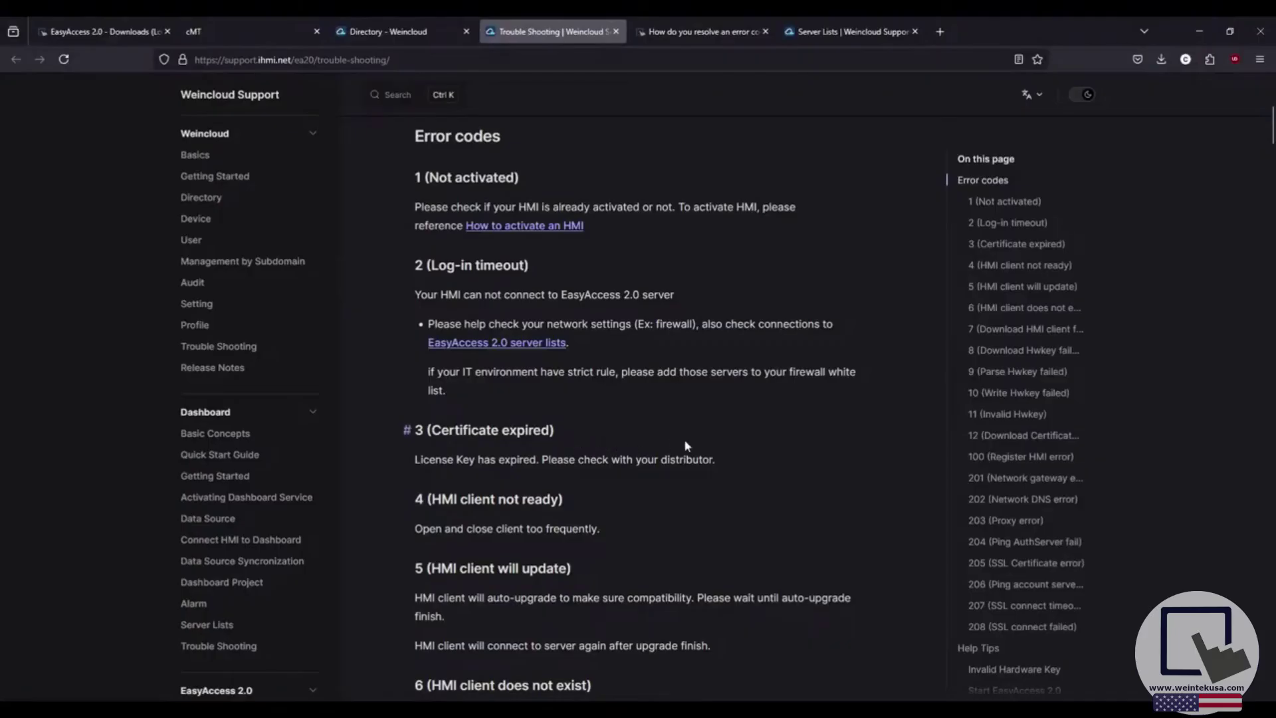
Read errors 100, 201 and 202 (DNS 8.8.8.8 or 223.5.5.5), then open the forum thread on codes 2, 205, 208.
scroll(687, 455, down, 15)
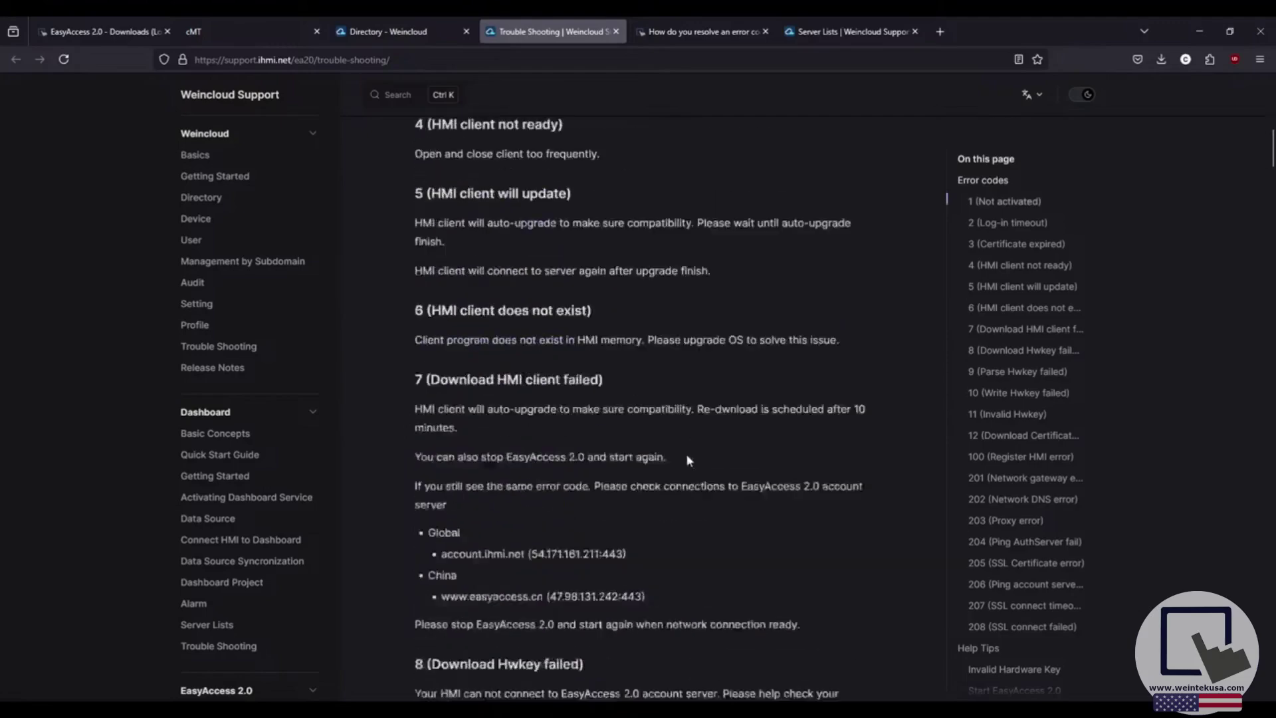
scroll(687, 459, down, 10)
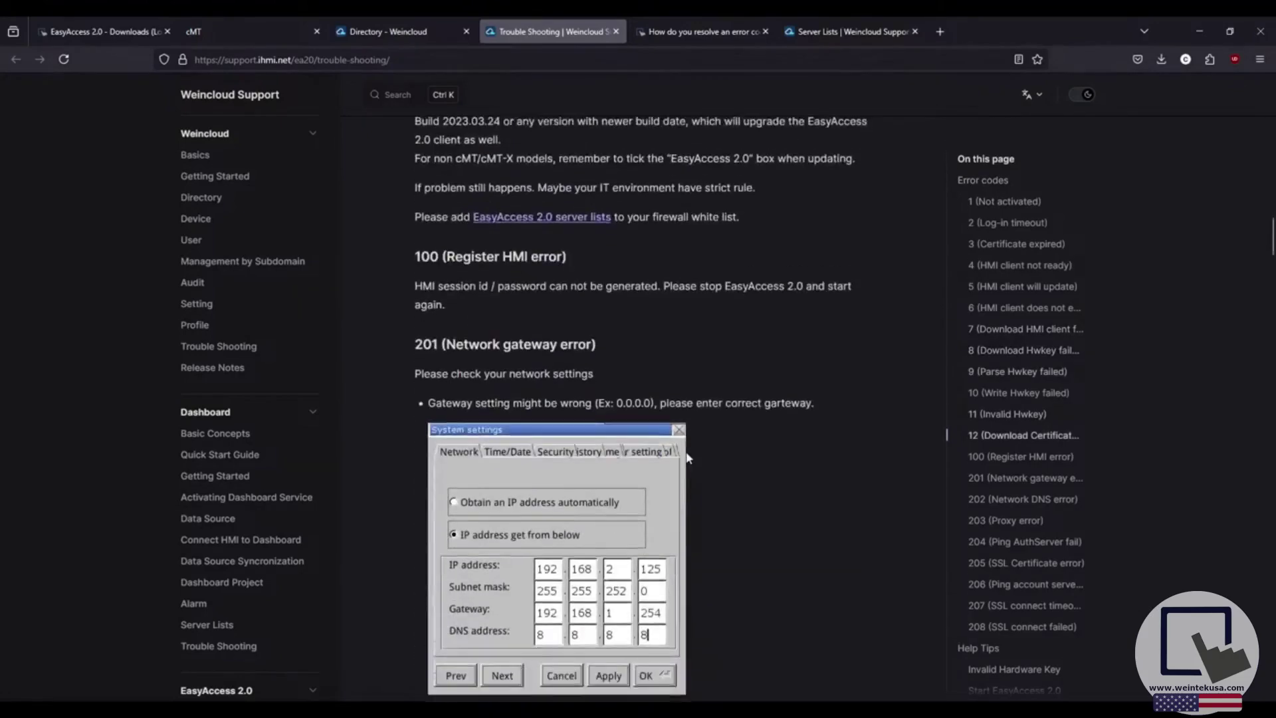
scroll(687, 457, down, 3)
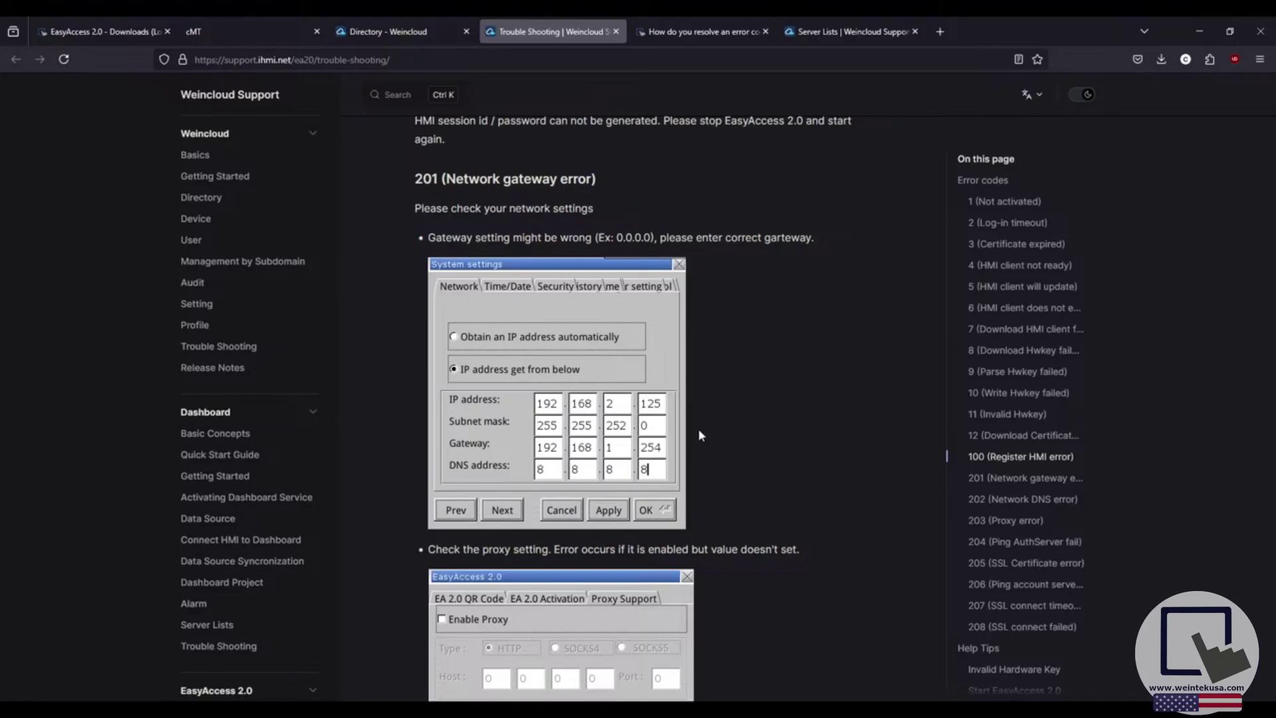
scroll(719, 450, down, 5)
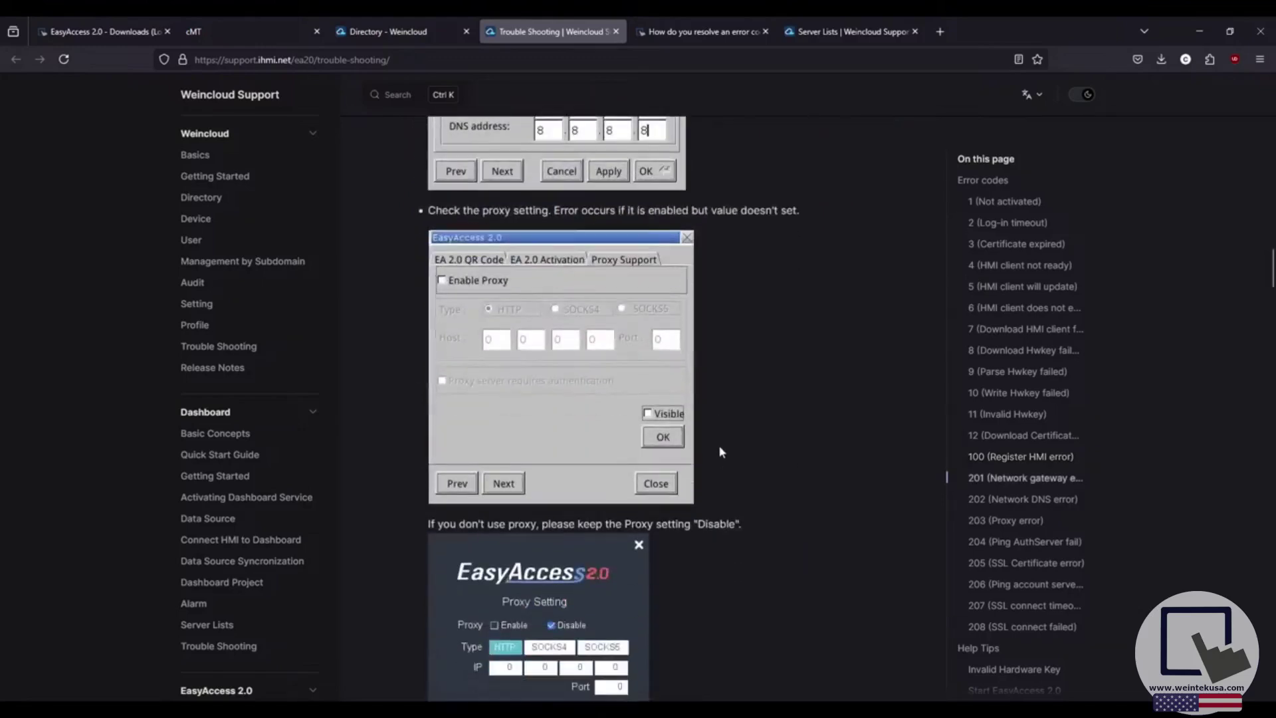
scroll(724, 449, down, 7)
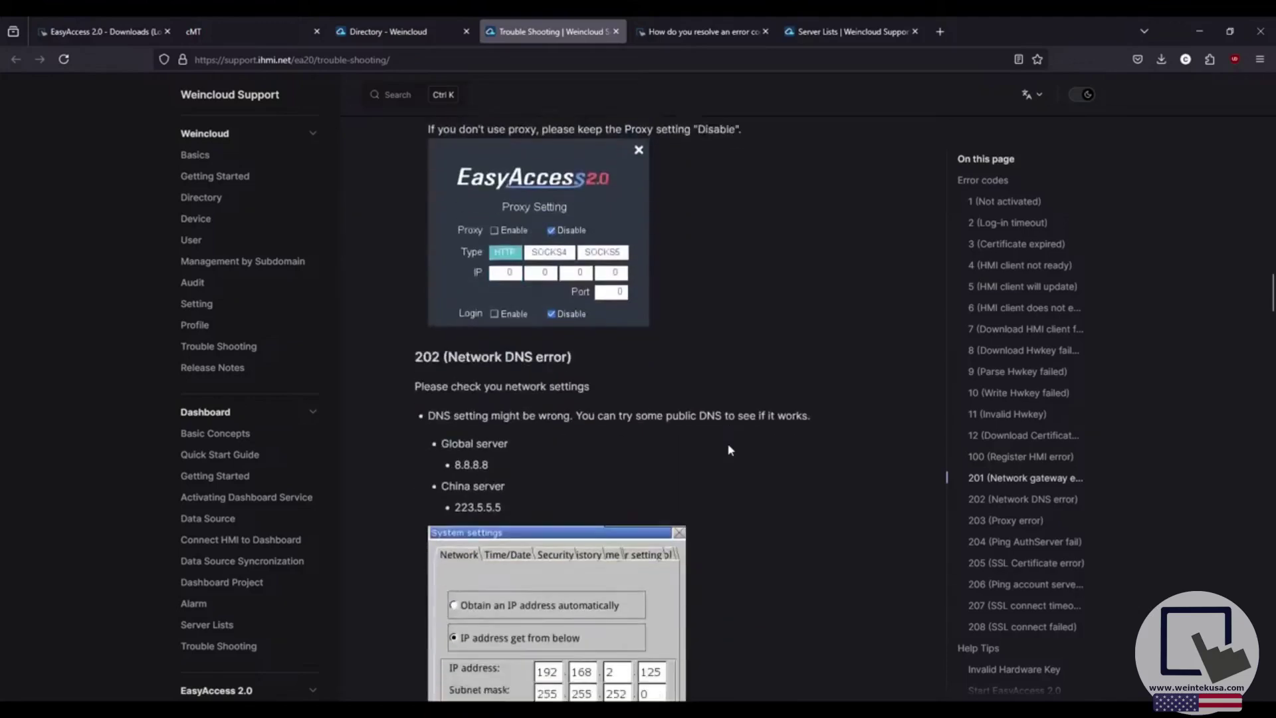
scroll(728, 438, down, 2)
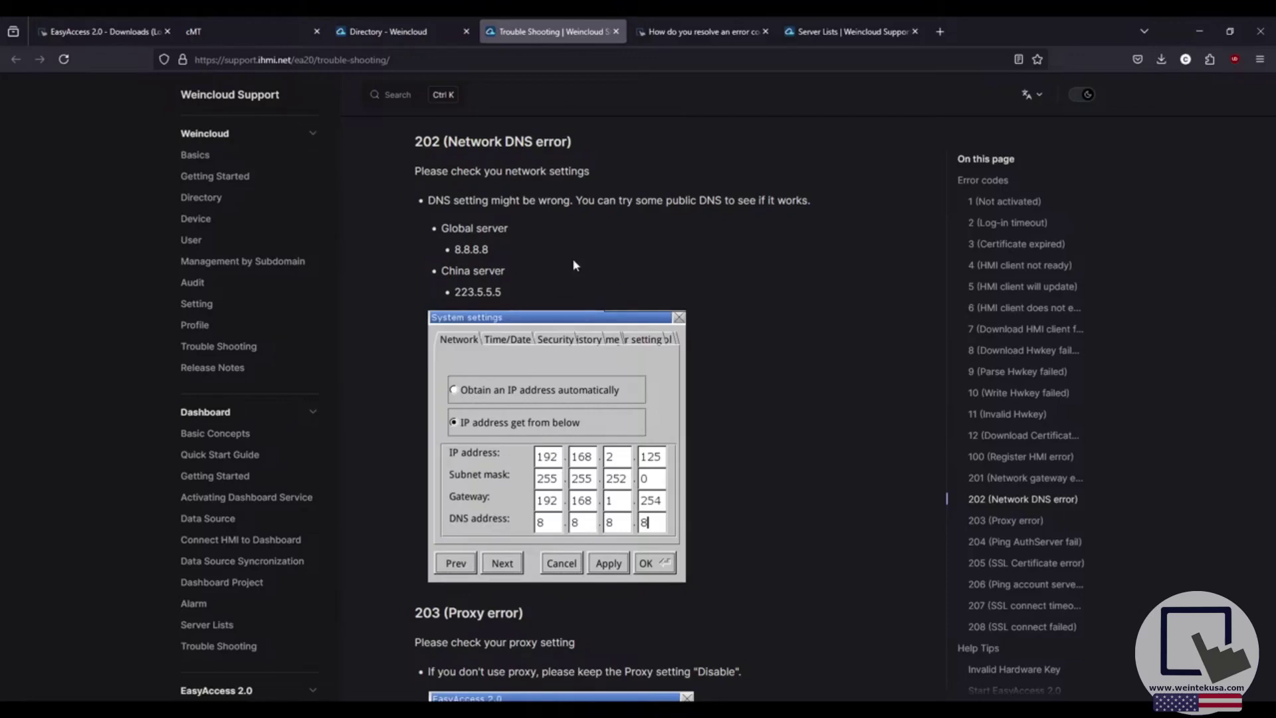
scroll(575, 264, up, 1)
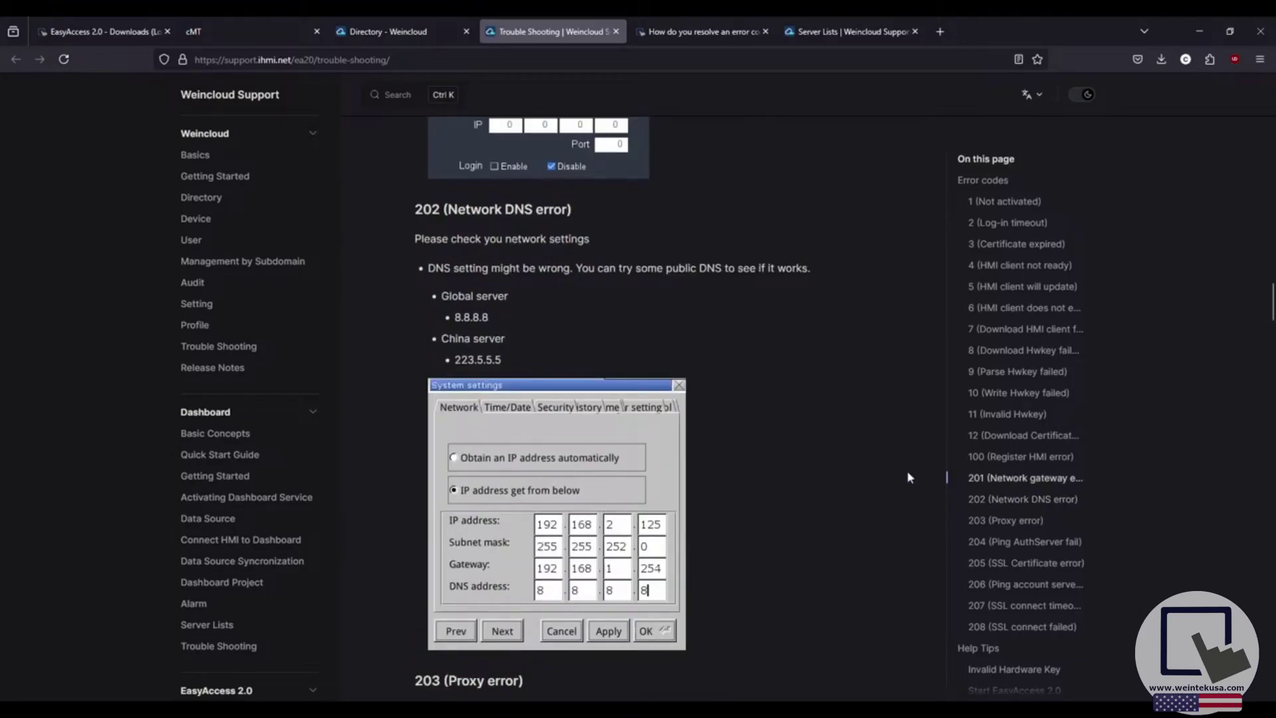
click(711, 48)
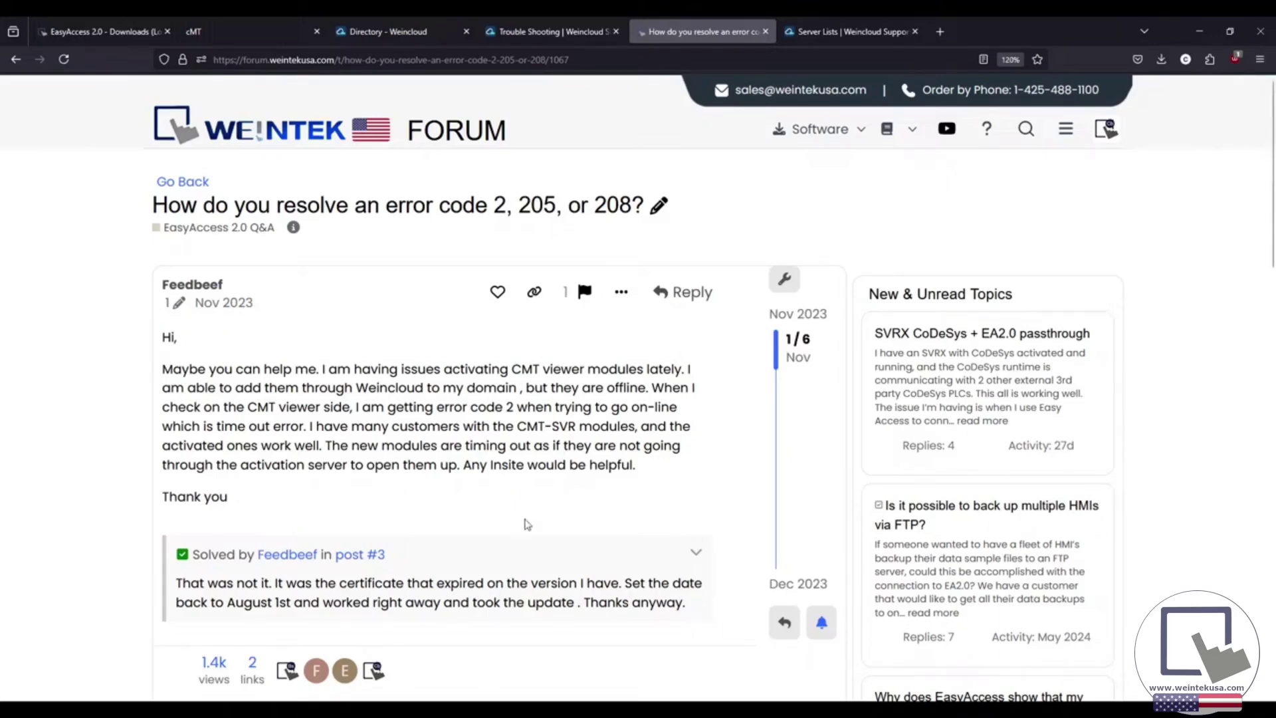
Scroll the error code 2/205/208 forum thread down to the staff's numbered fix.
scroll(528, 524, down, 10)
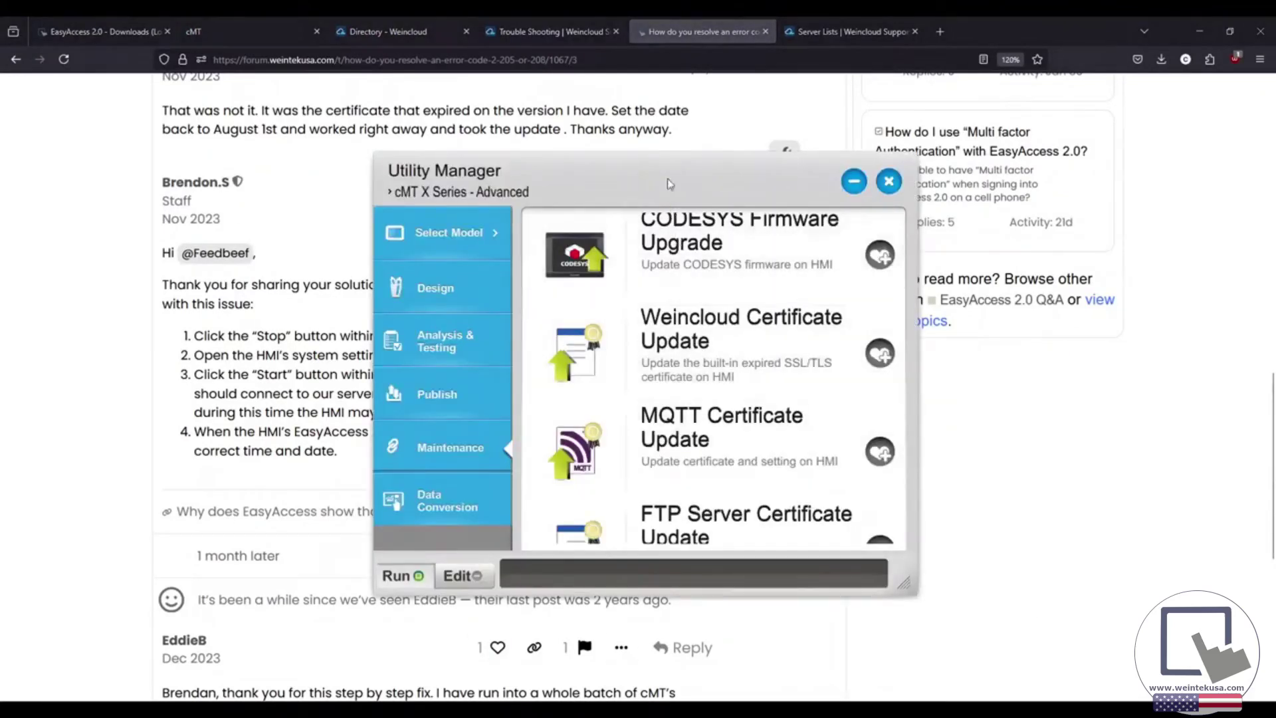
Review Utility Manager's cMT X Series - Advanced maintenance tools, then close Utility Manager.
drag(667, 178, 643, 178)
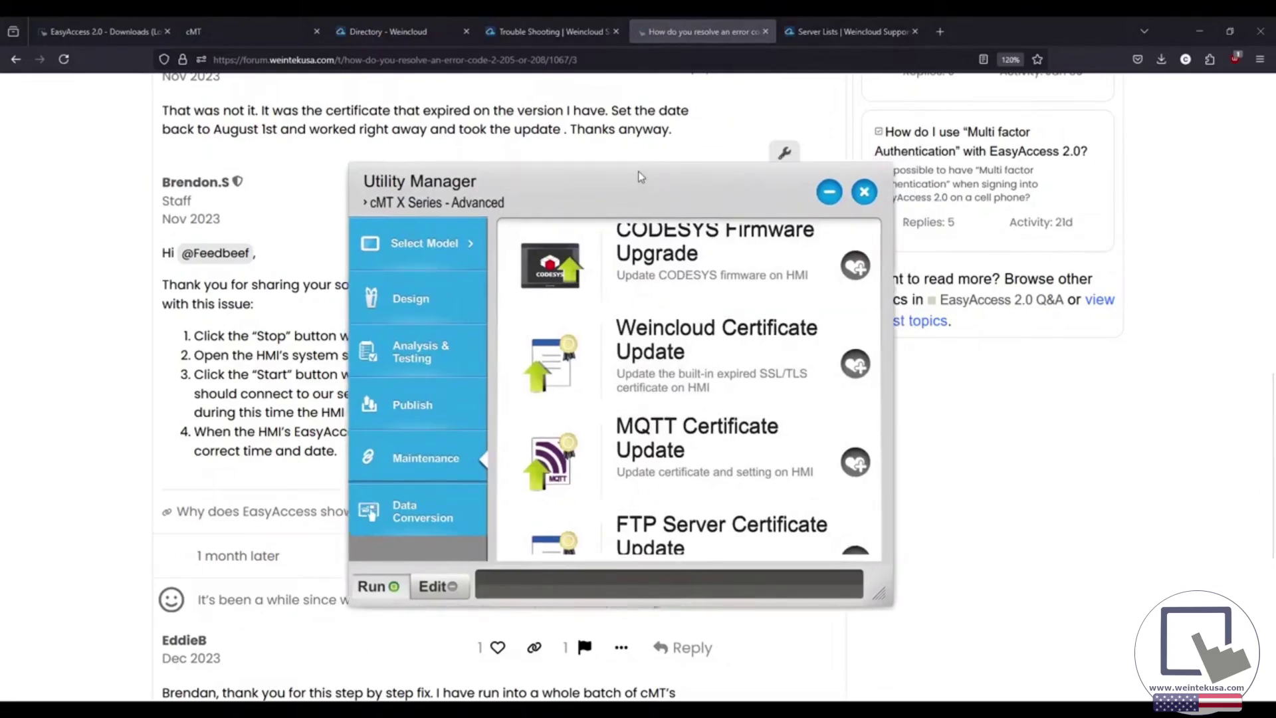
click(429, 247)
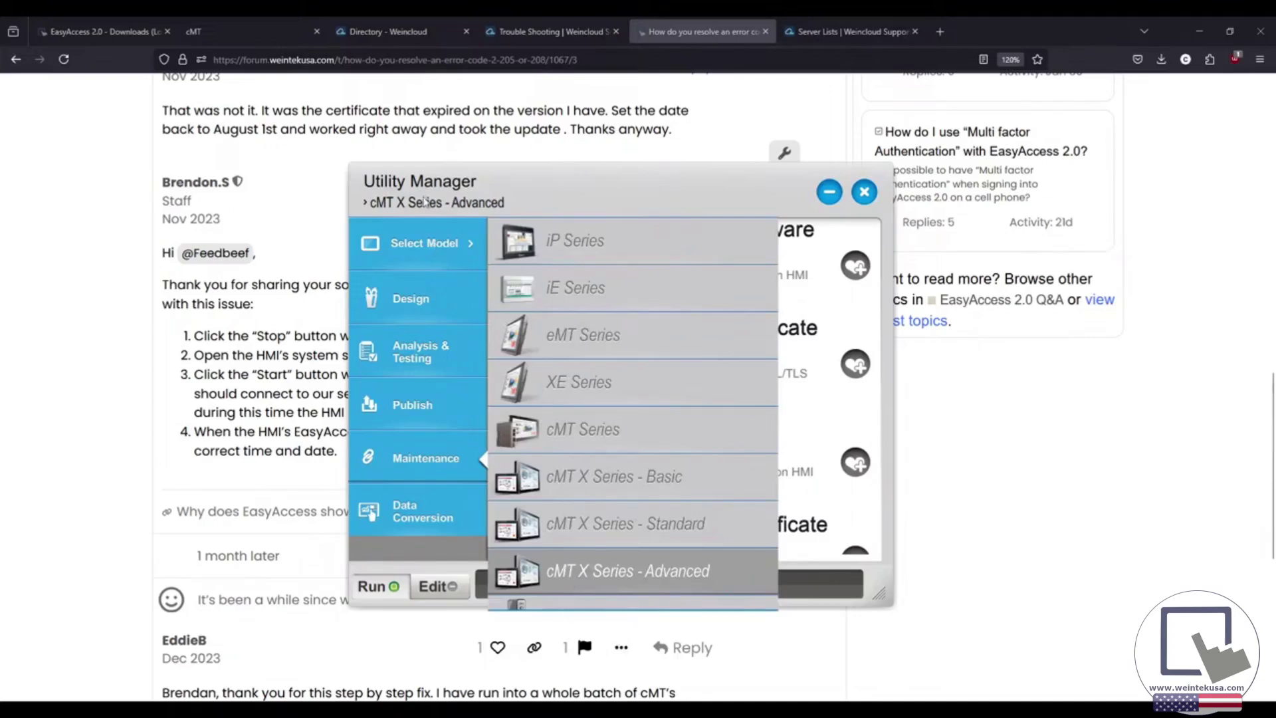
click(413, 464)
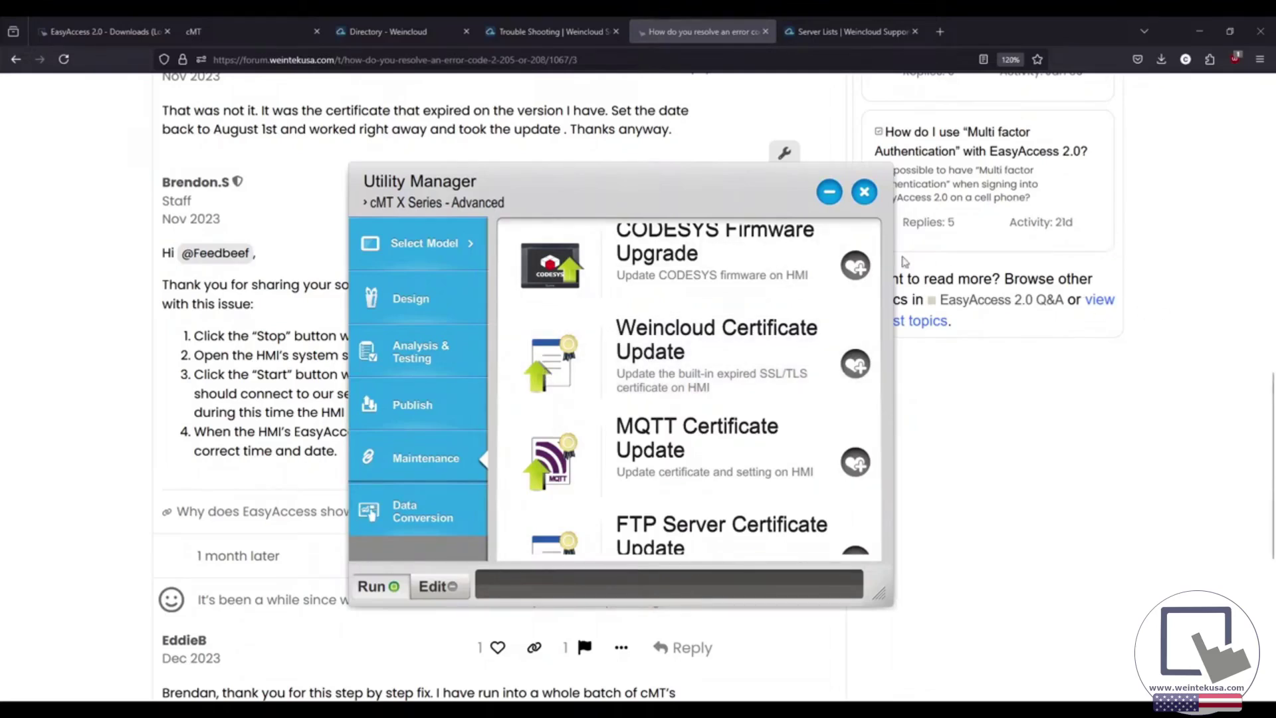
click(560, 35)
Check errors 204 and 205 on the Trouble Shooting page, then move to the Server Lists page.
click(561, 35)
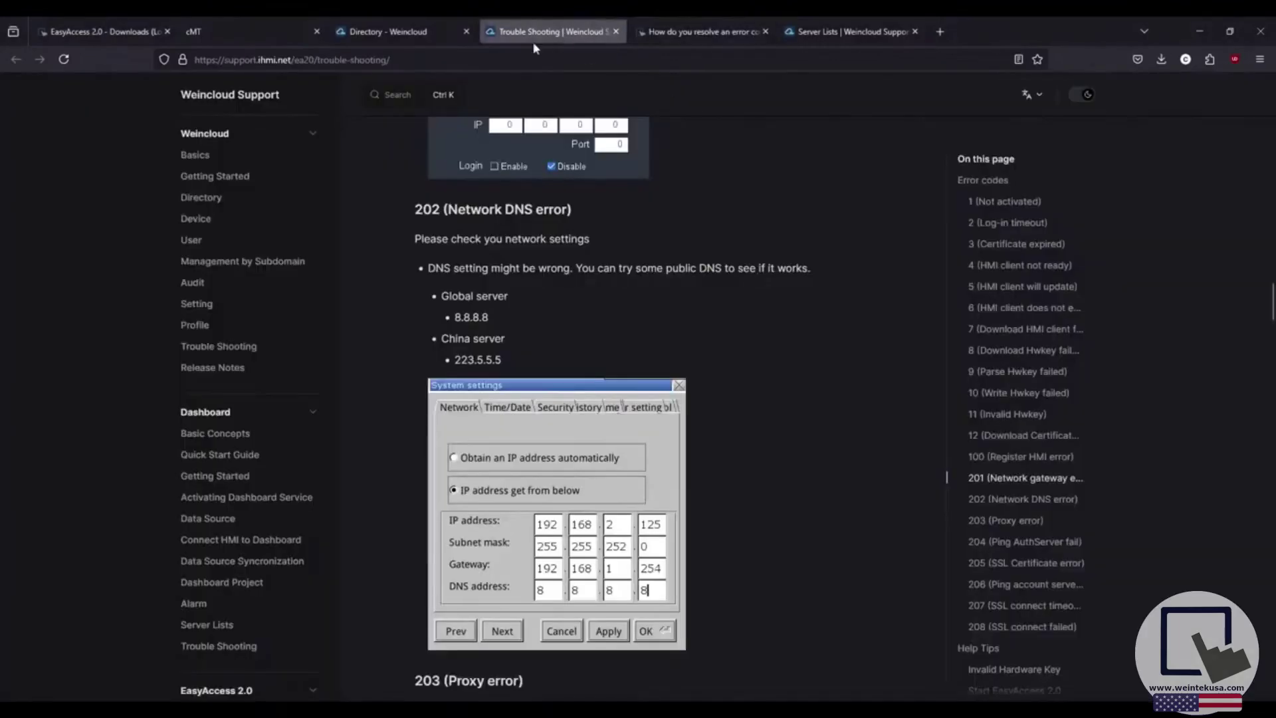
click(398, 34)
click(678, 33)
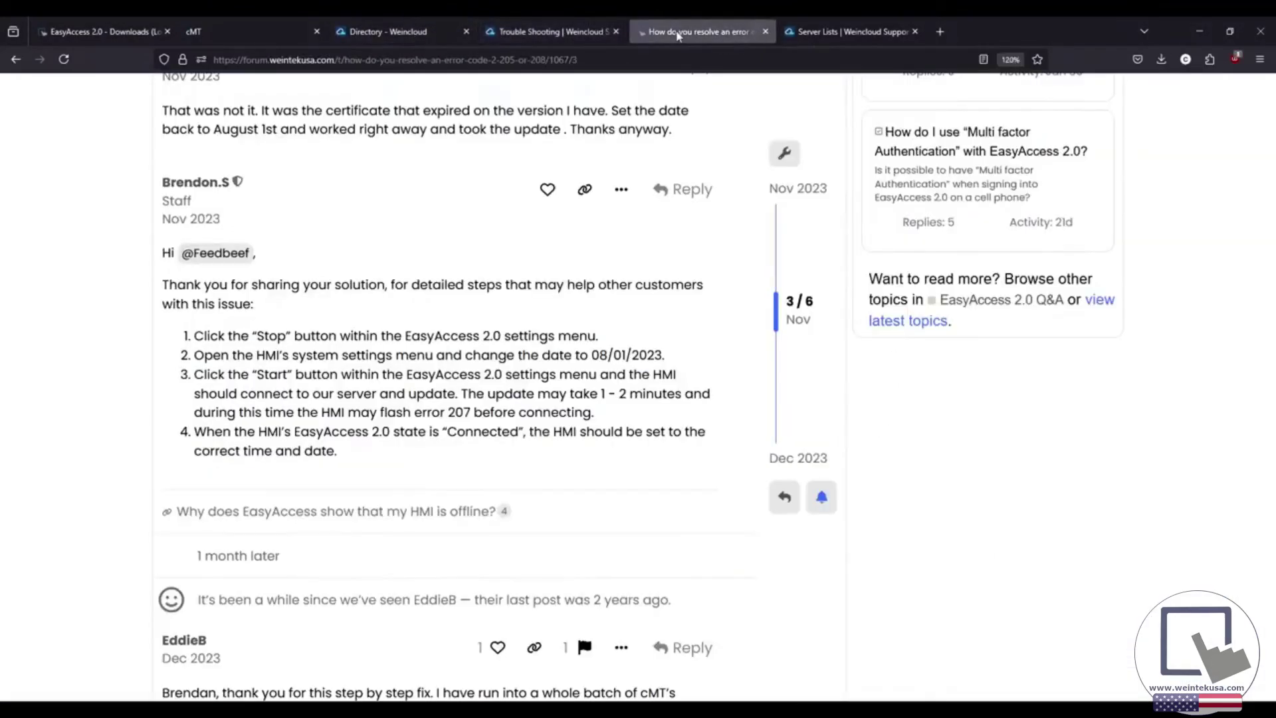
click(540, 35)
scroll(598, 357, down, 10)
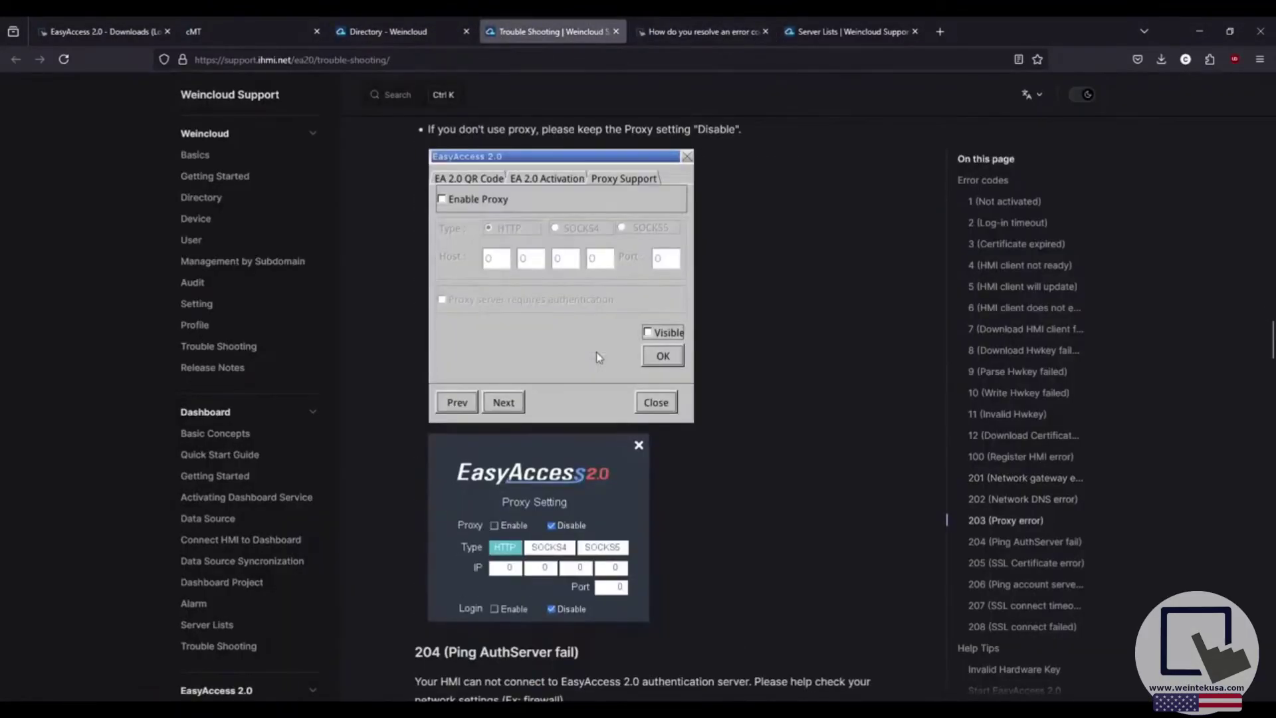
scroll(598, 357, down, 3)
scroll(819, 210, up, 1)
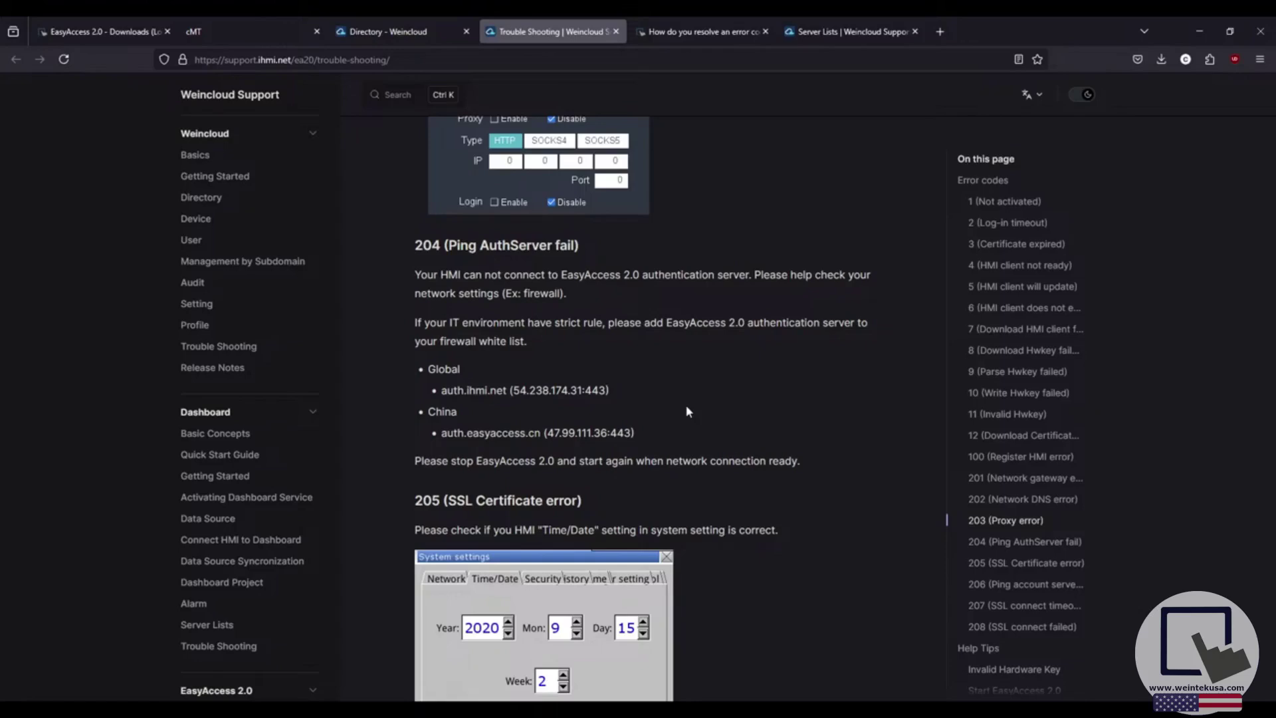
key(ctrl+Tab)
key(ctrl+Tab)
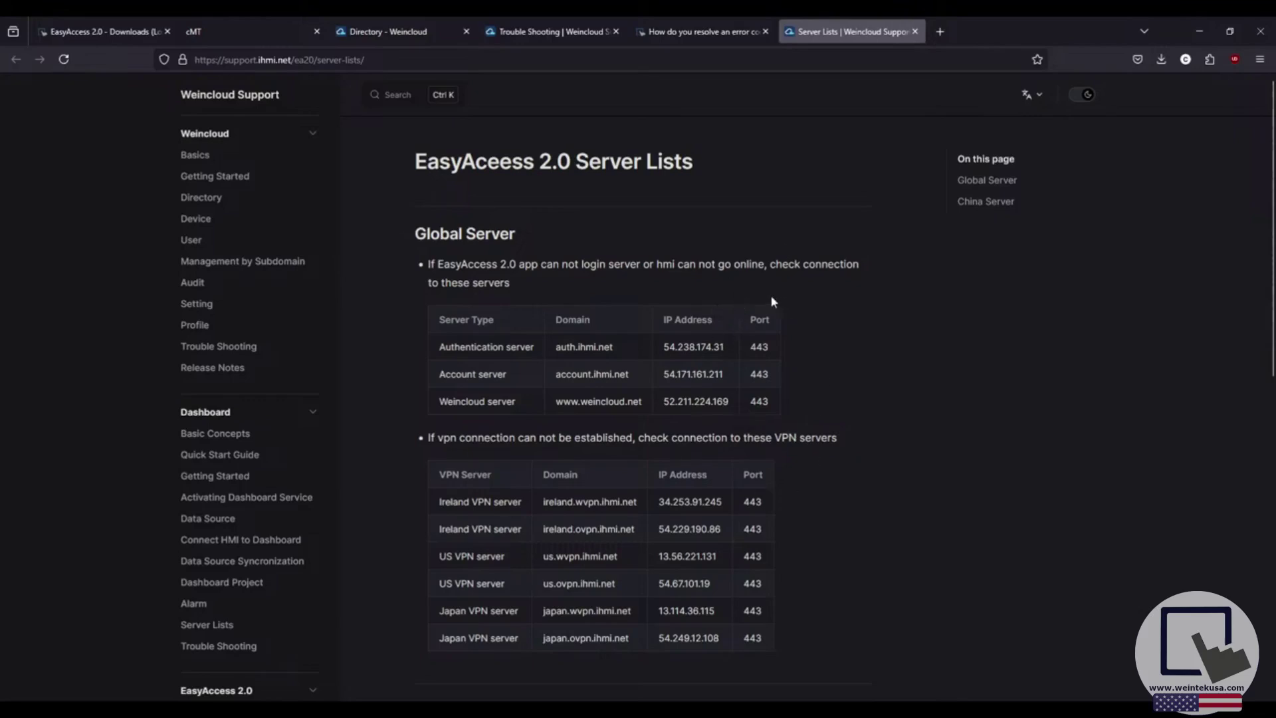
Scroll Server Lists to the China Server section and bring EasyAccess 2.0 forward.
scroll(844, 405, down, 2)
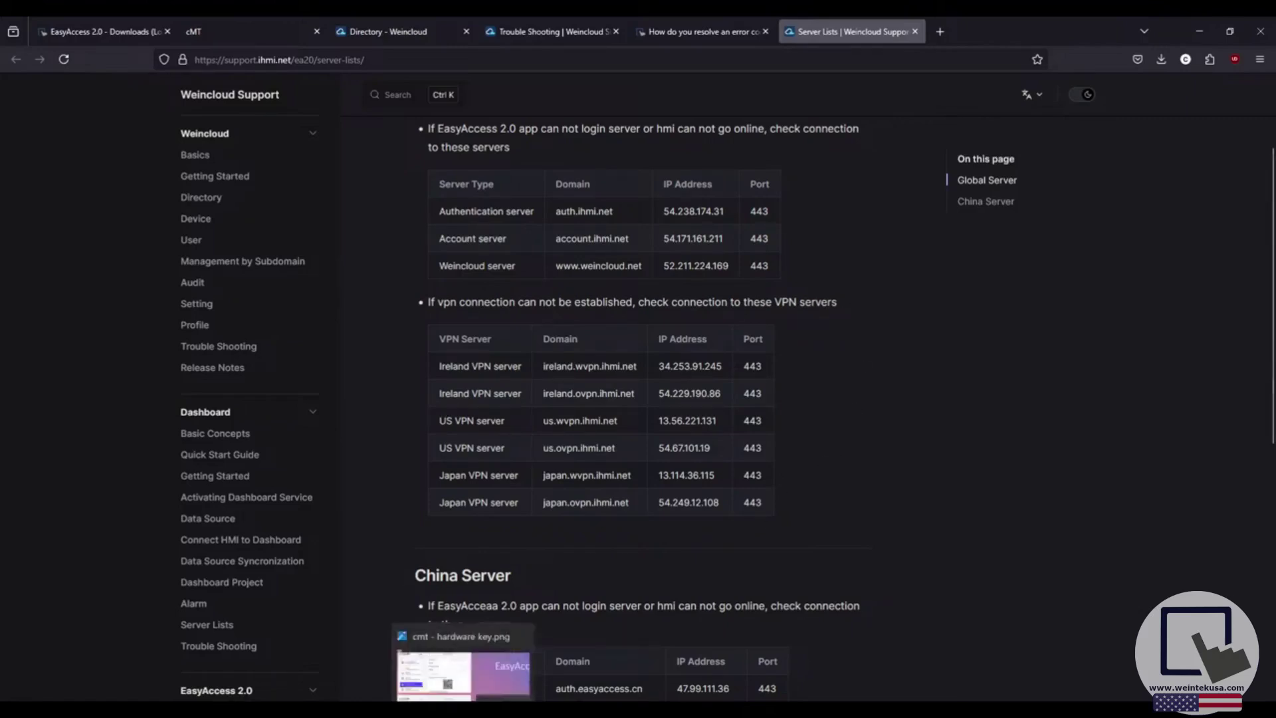
click(492, 641)
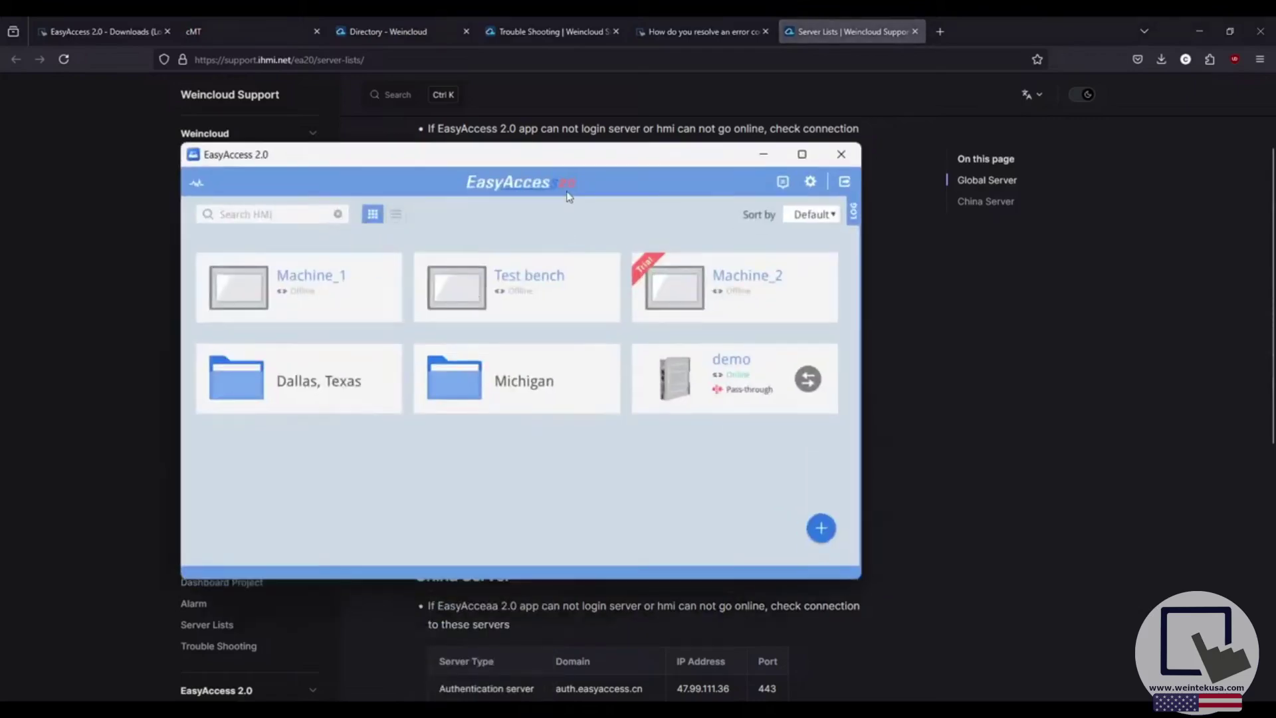
drag(574, 157, 615, 157)
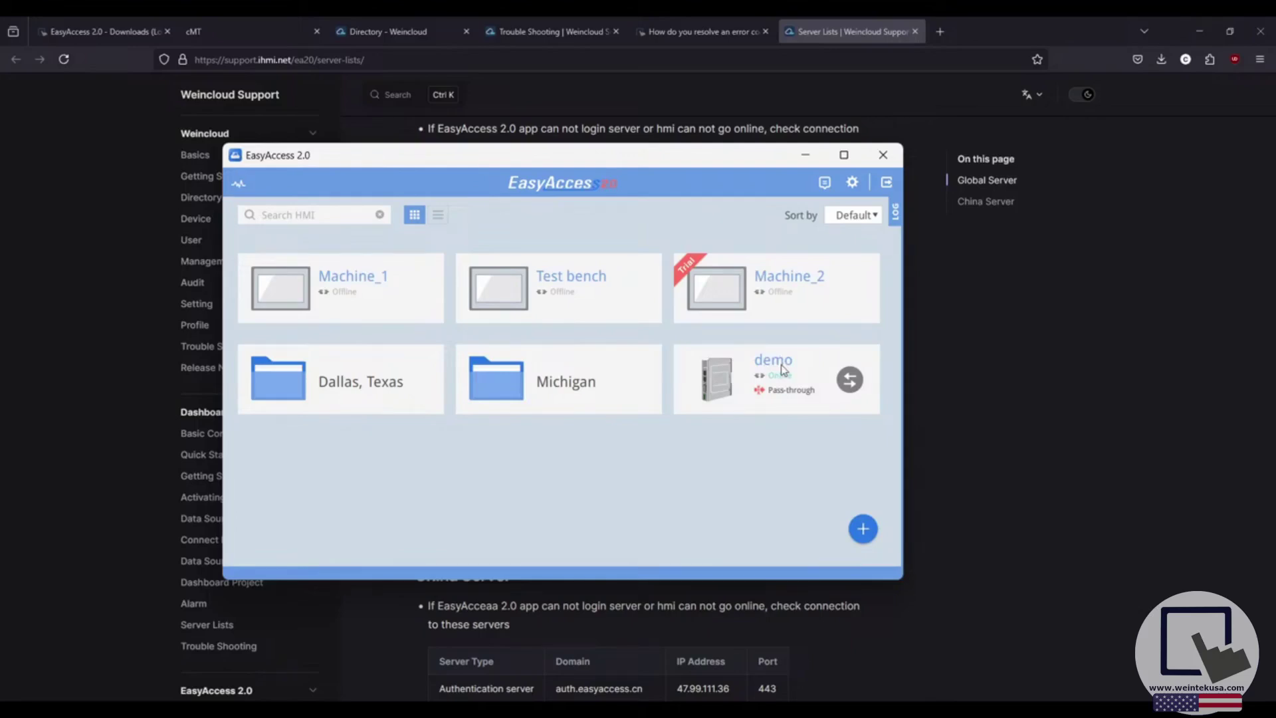
mouse_move(405, 710)
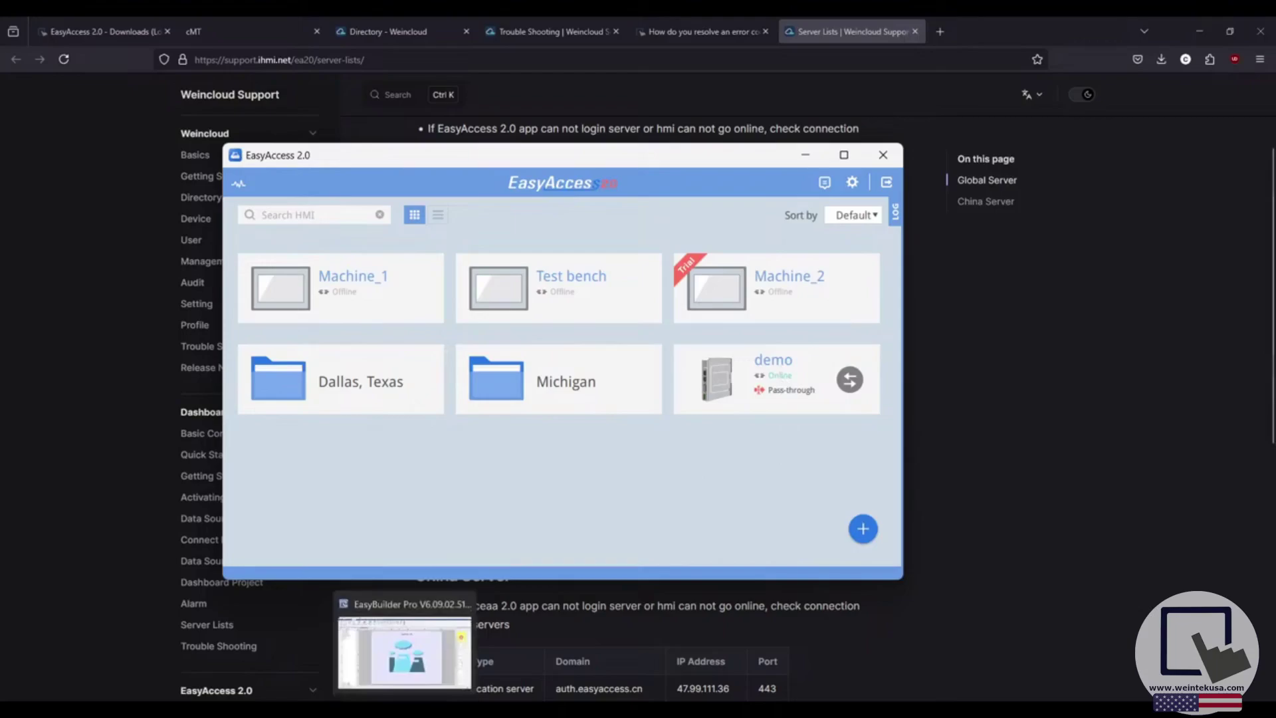
In EasyBuilder Pro's Weincloud options, confirm the server region stays on Global.
click(404, 648)
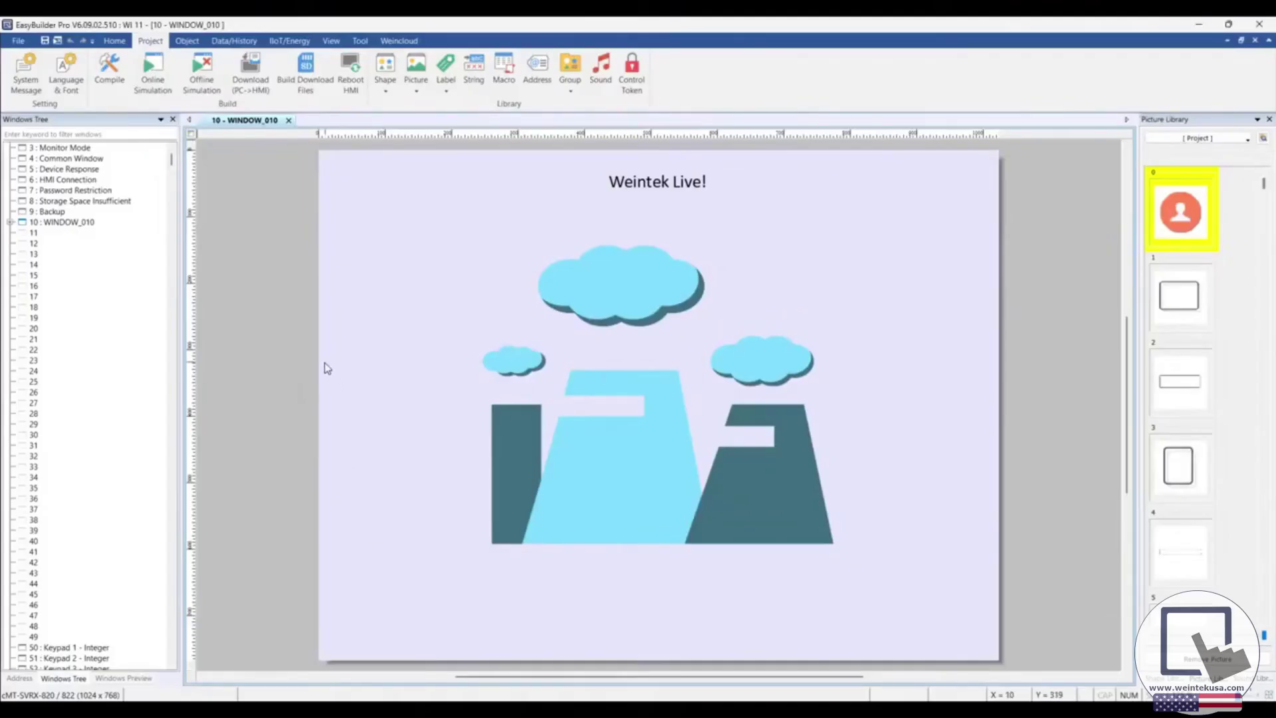
click(399, 41)
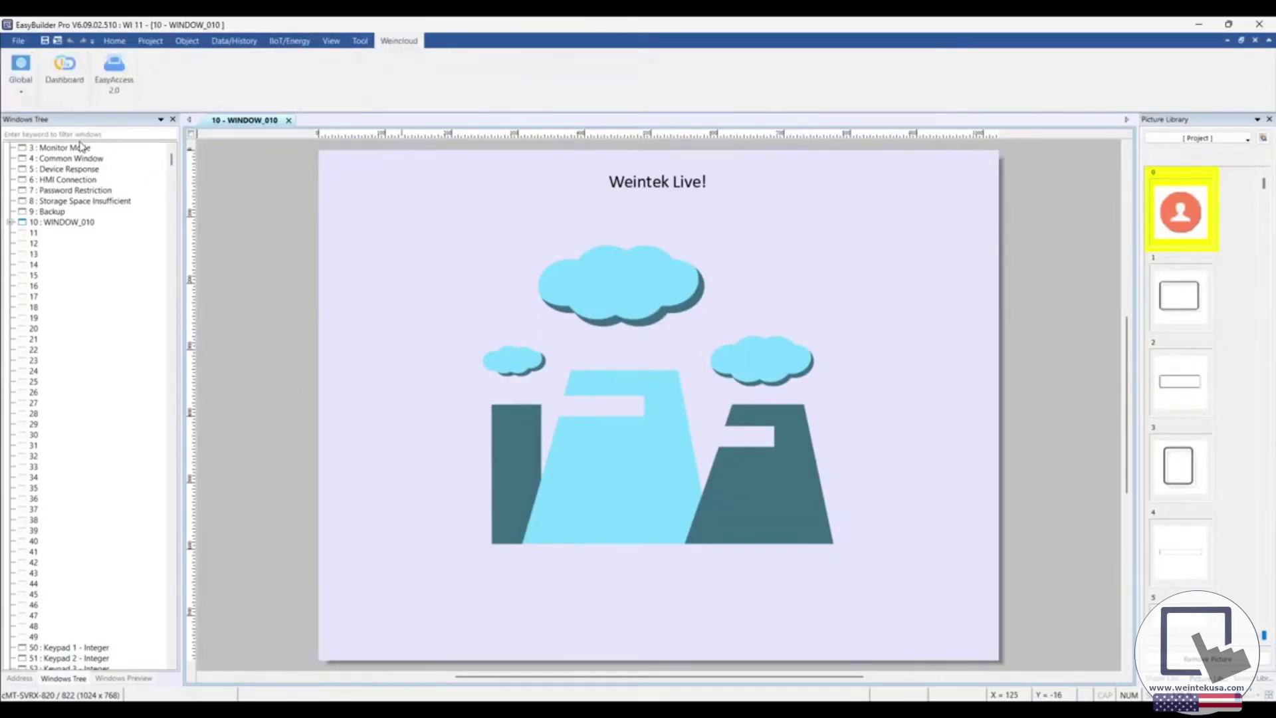
click(21, 79)
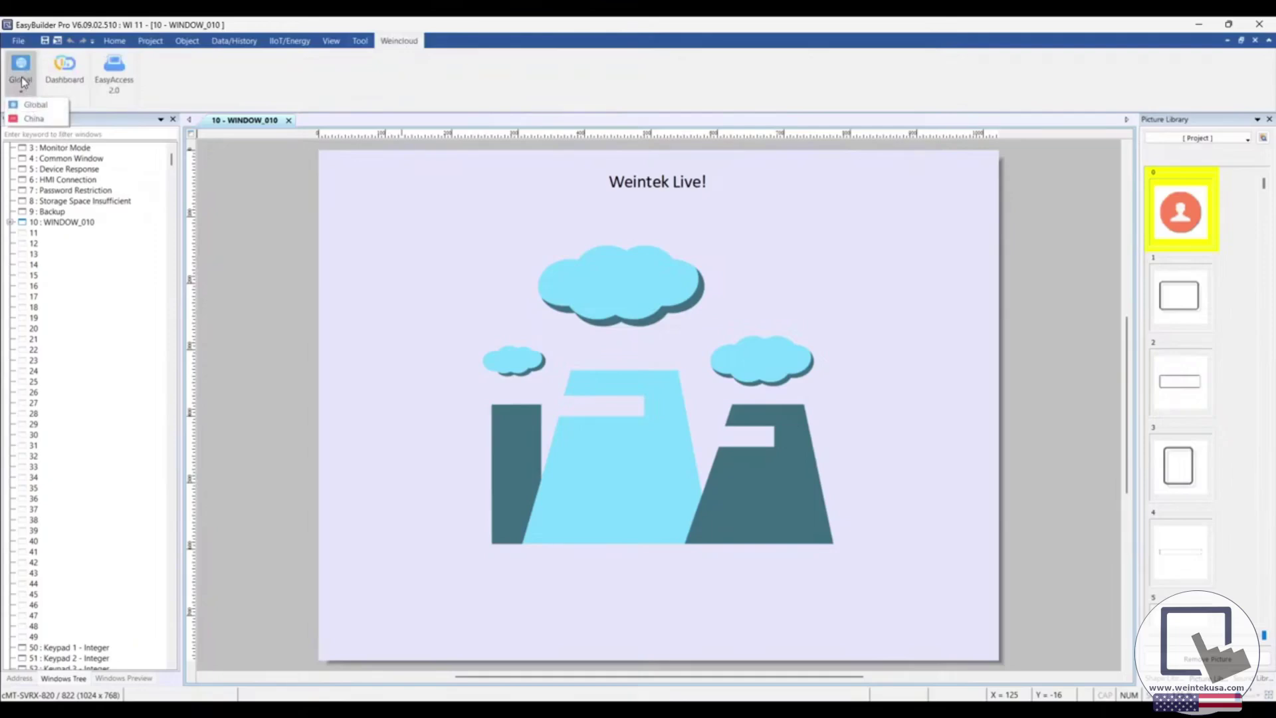
click(27, 87)
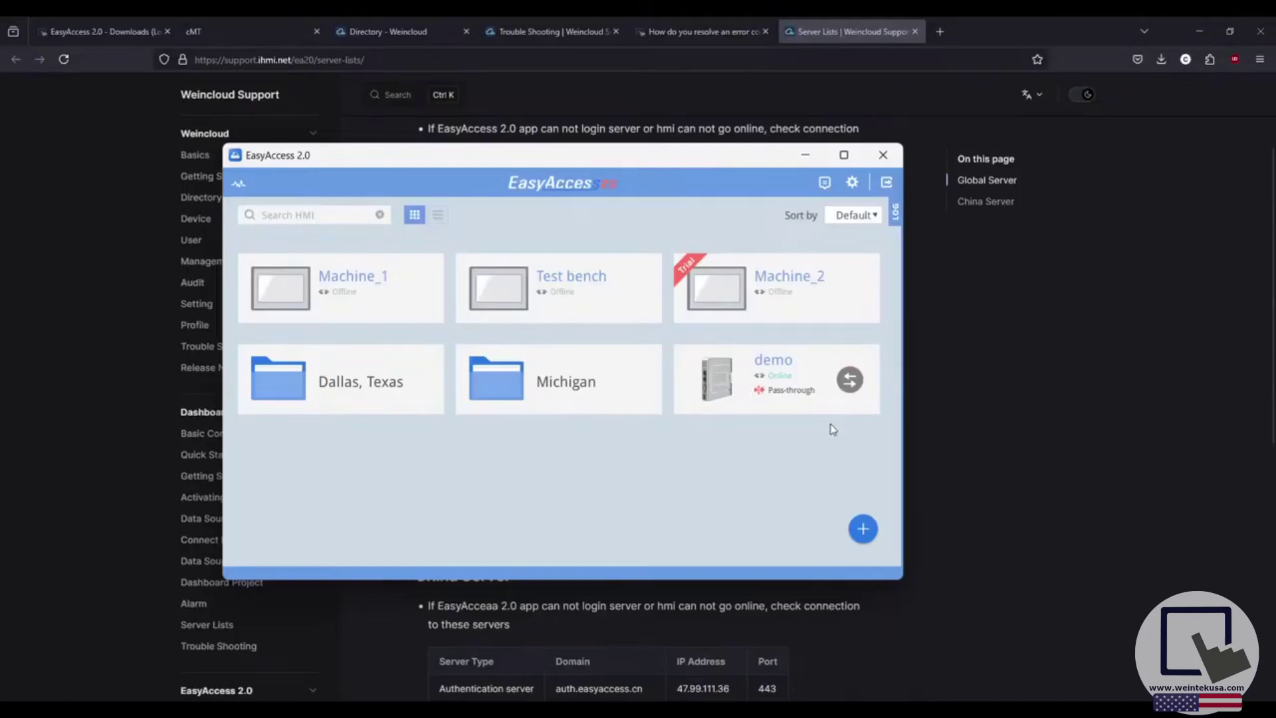
Connect the demo HMI via pass-through and launch it in cMT Viewer.
click(848, 382)
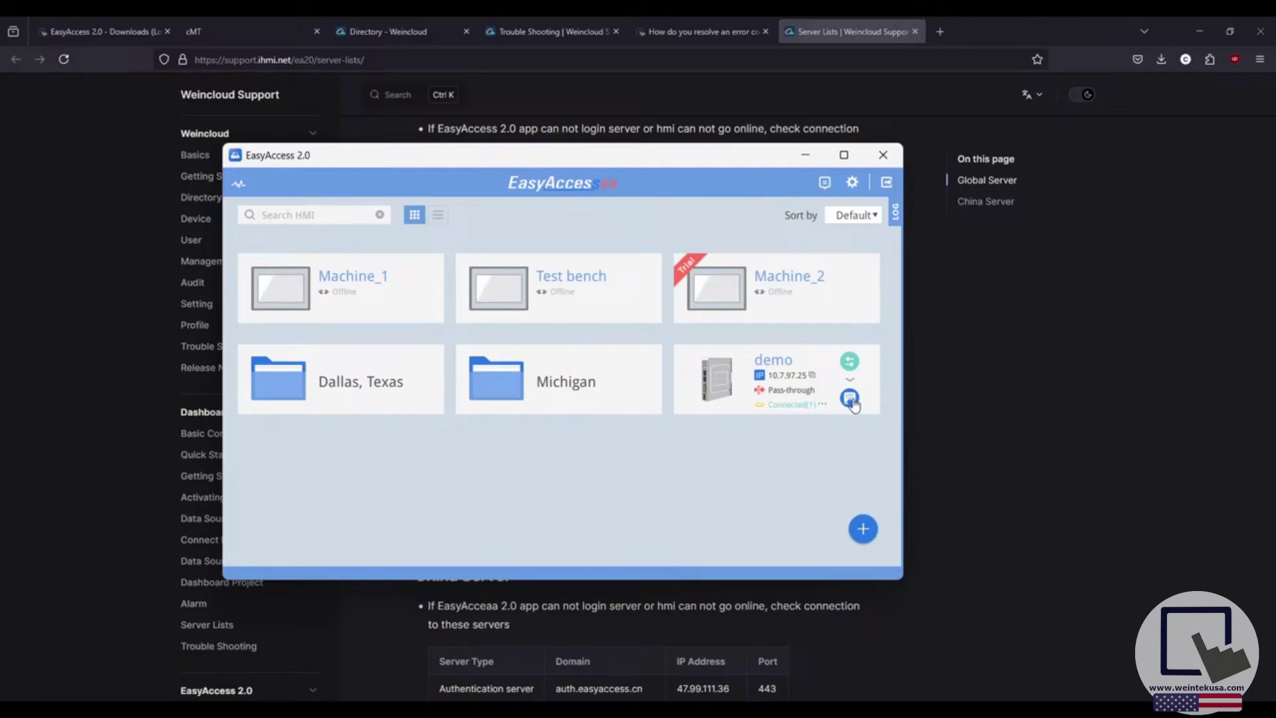
click(851, 399)
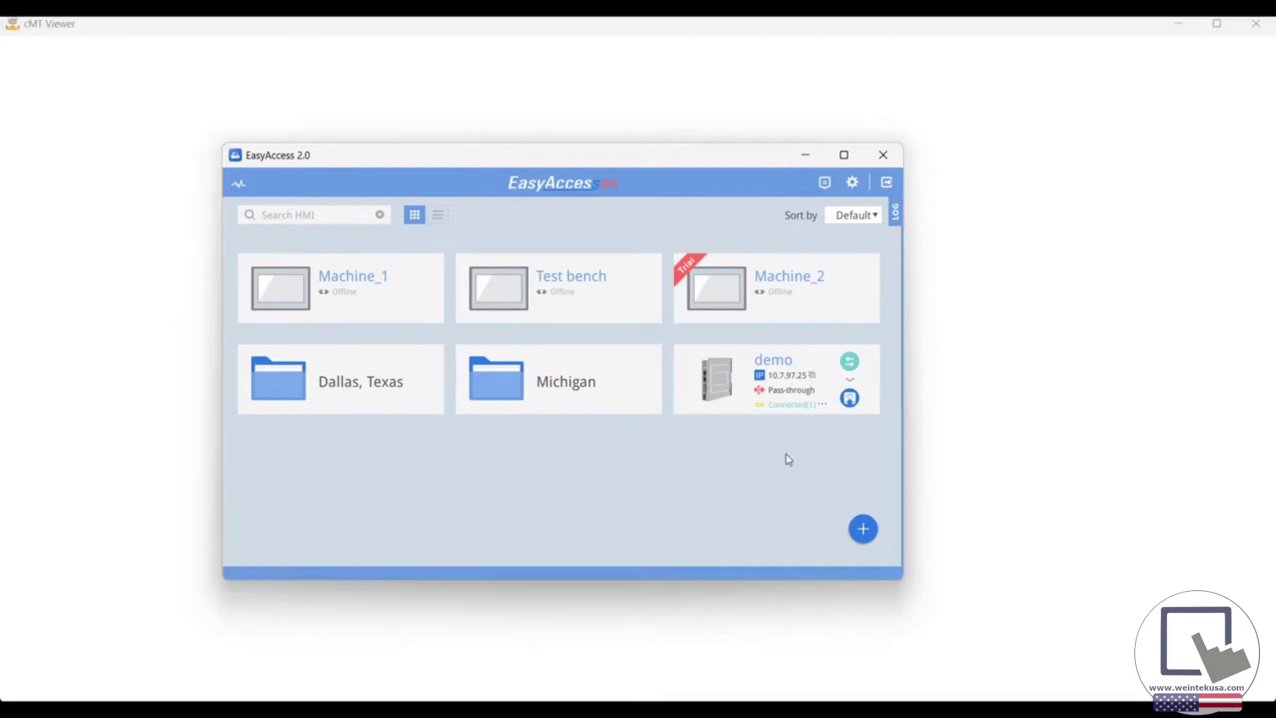
click(806, 157)
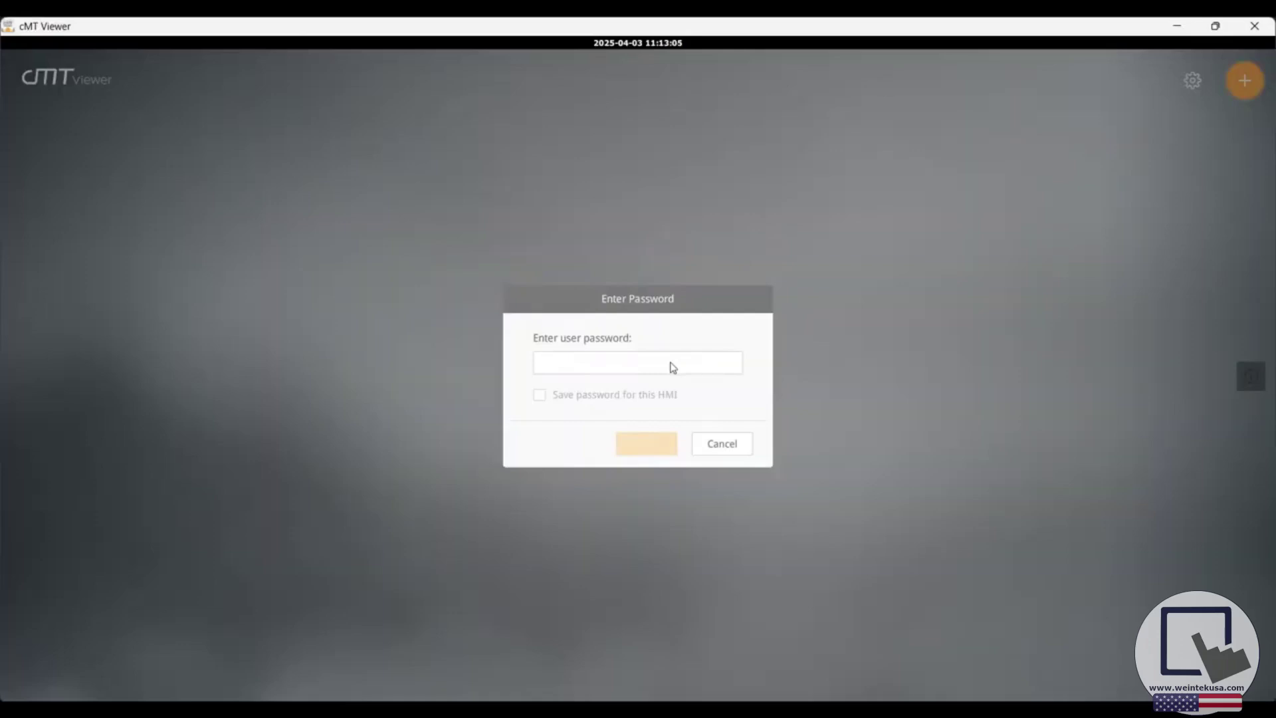
Log into the demo HMI's cMT Viewer with the user password, view its screen, then close it.
text(111)
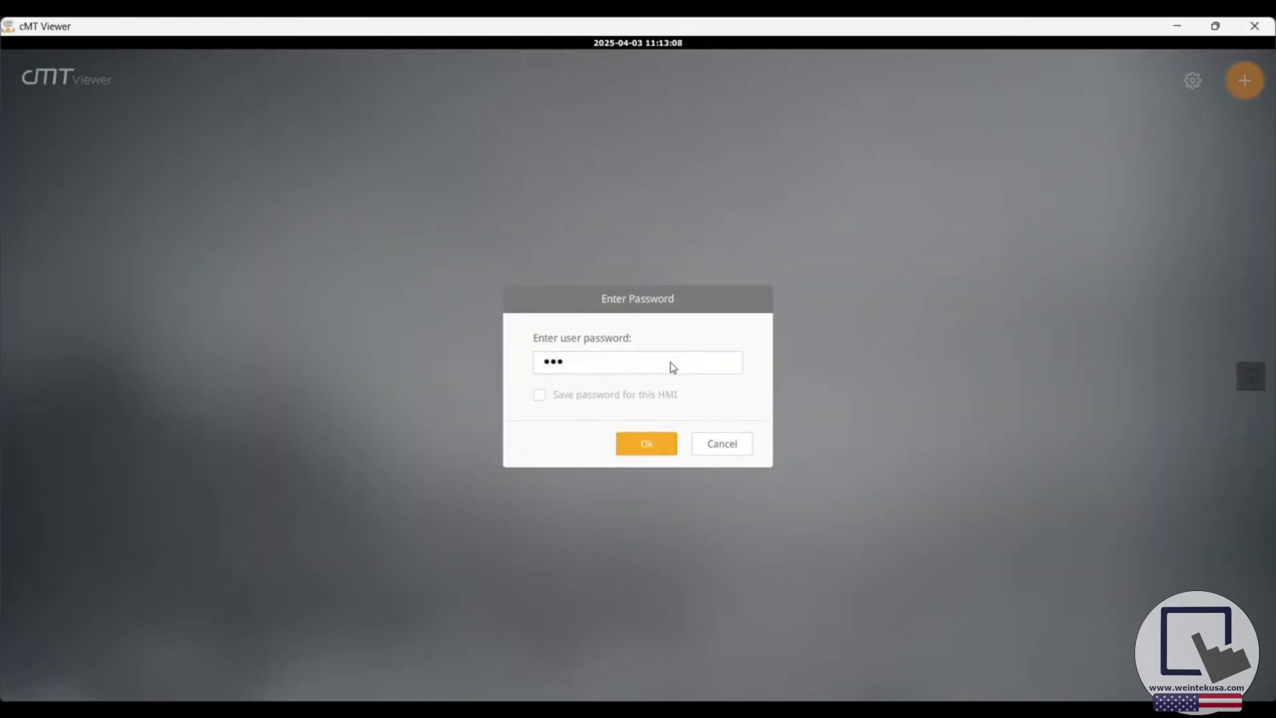
text(111)
key(Return)
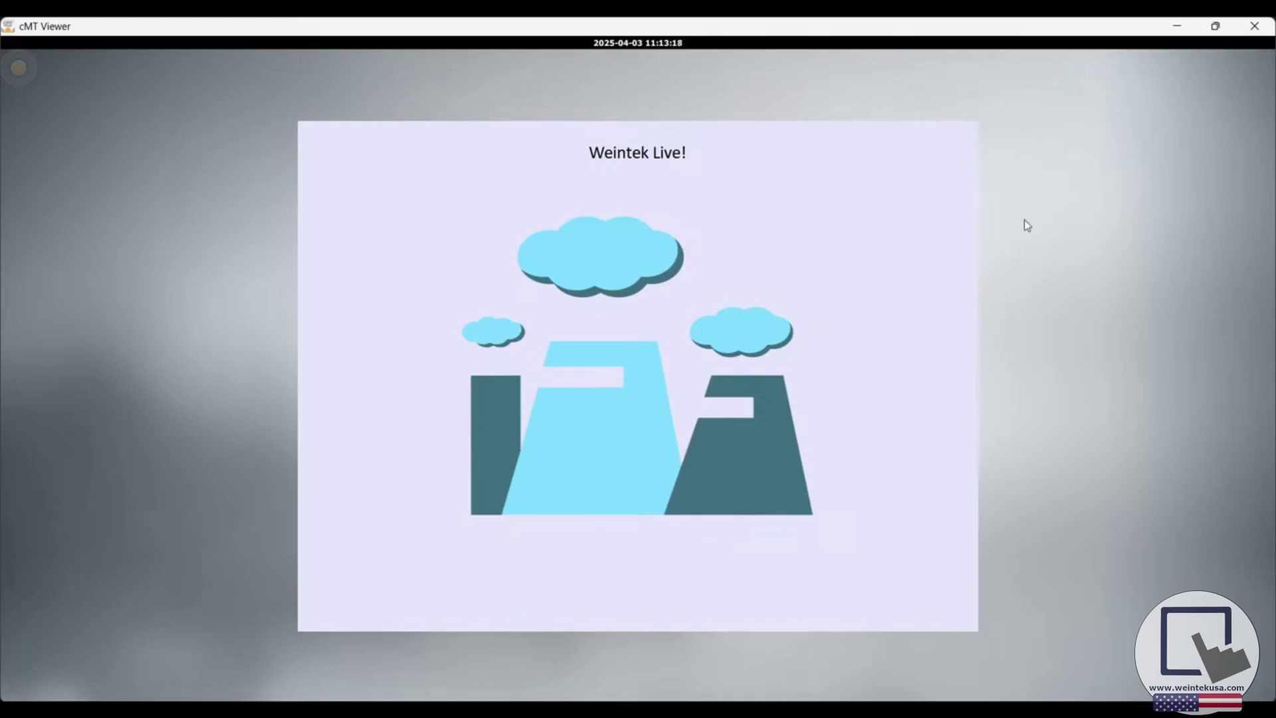
click(1249, 29)
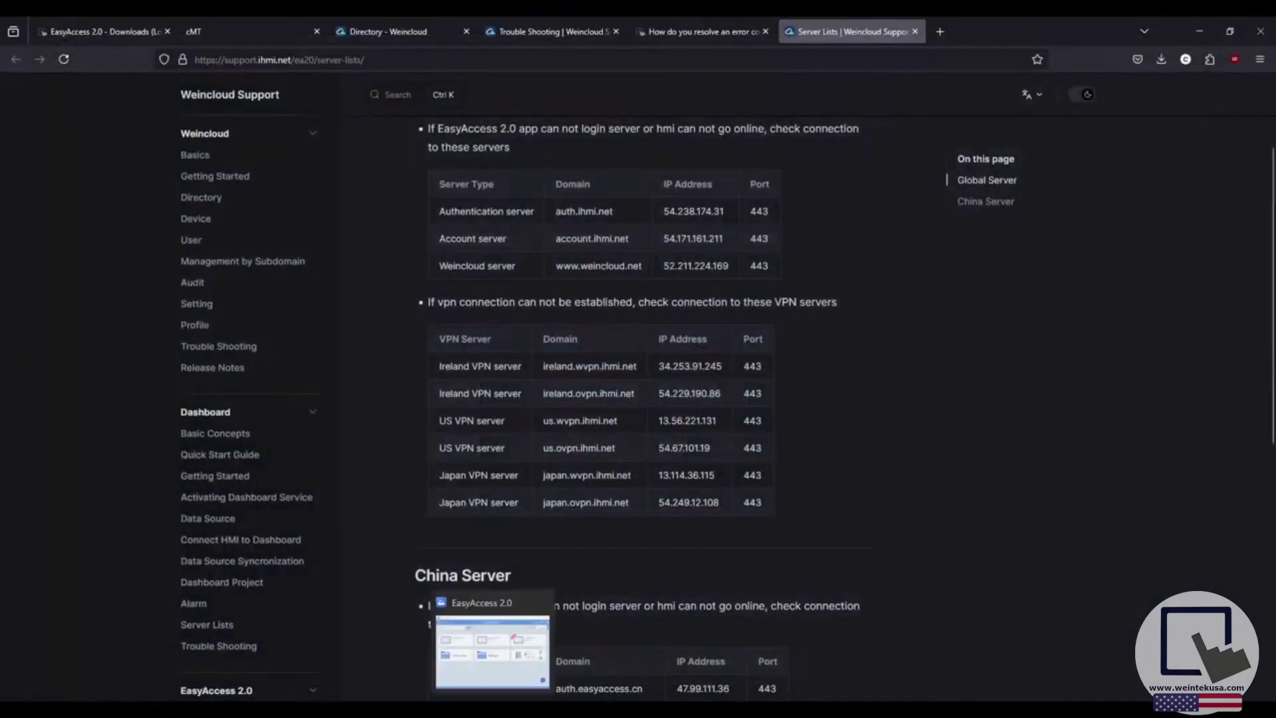
Navigate EasyAccess 2.0 to the Michigan > Detroit folder.
click(493, 648)
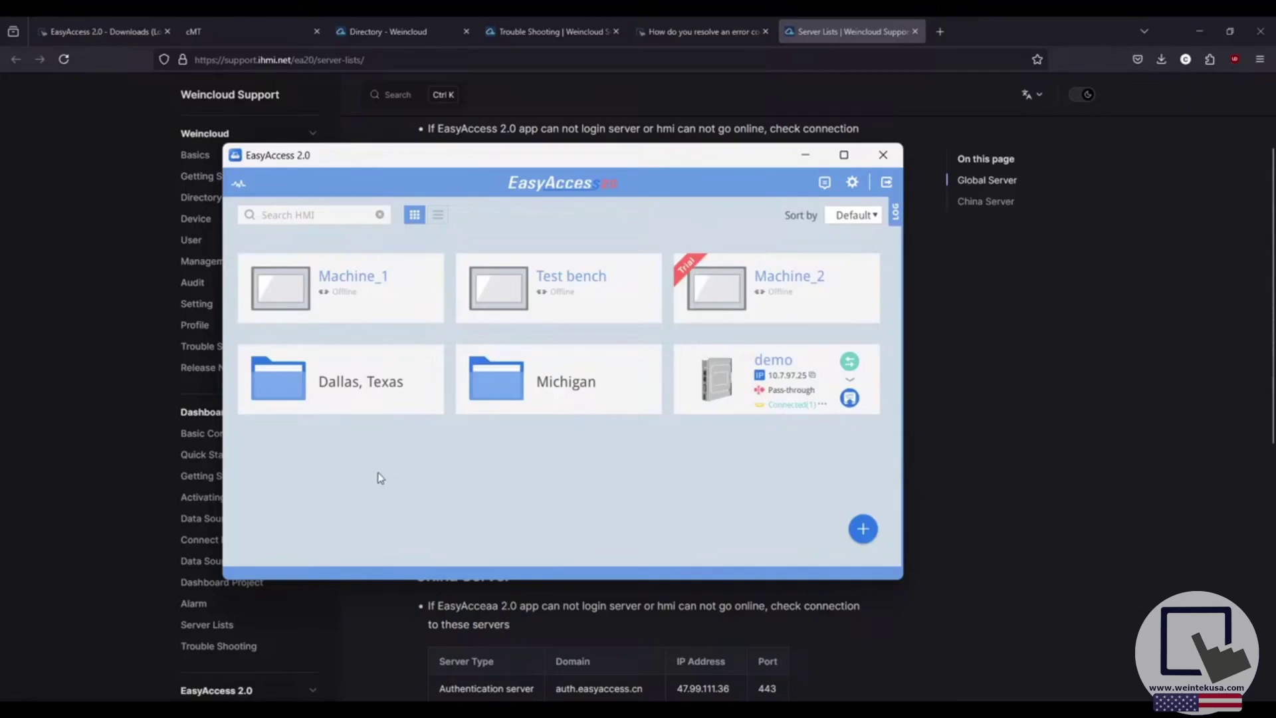
double_click(513, 387)
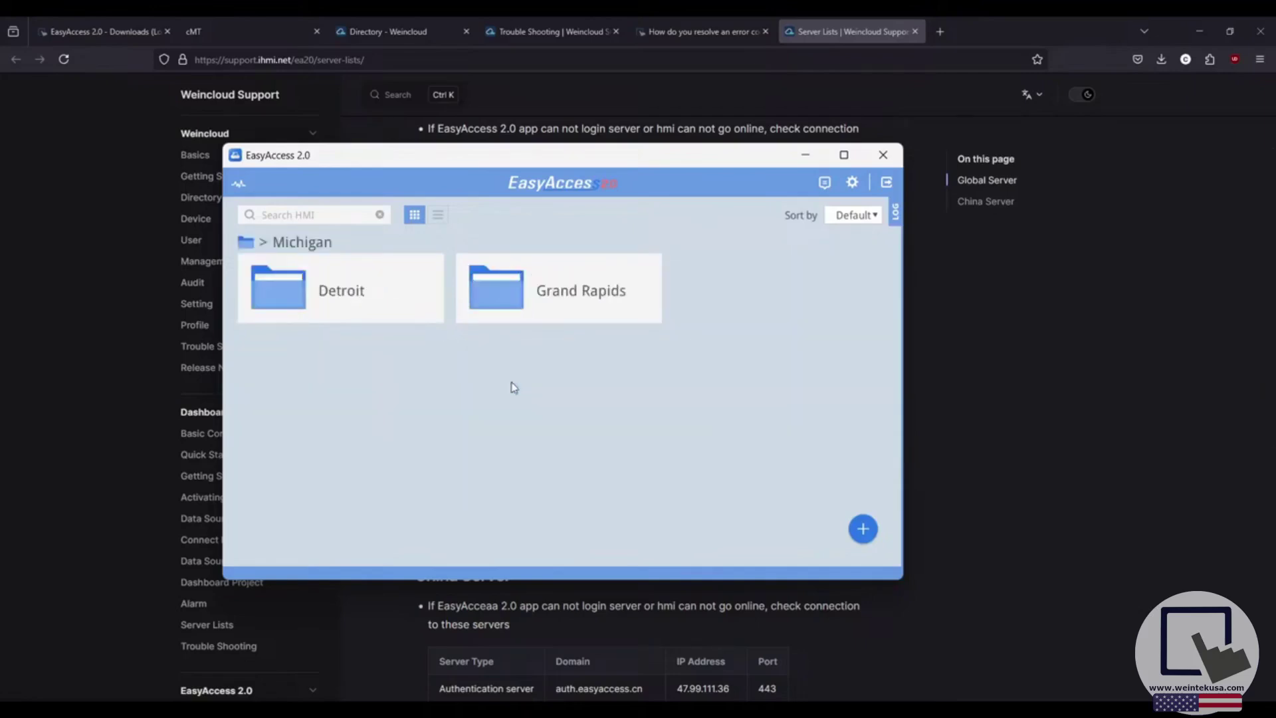
double_click(501, 289)
click(293, 246)
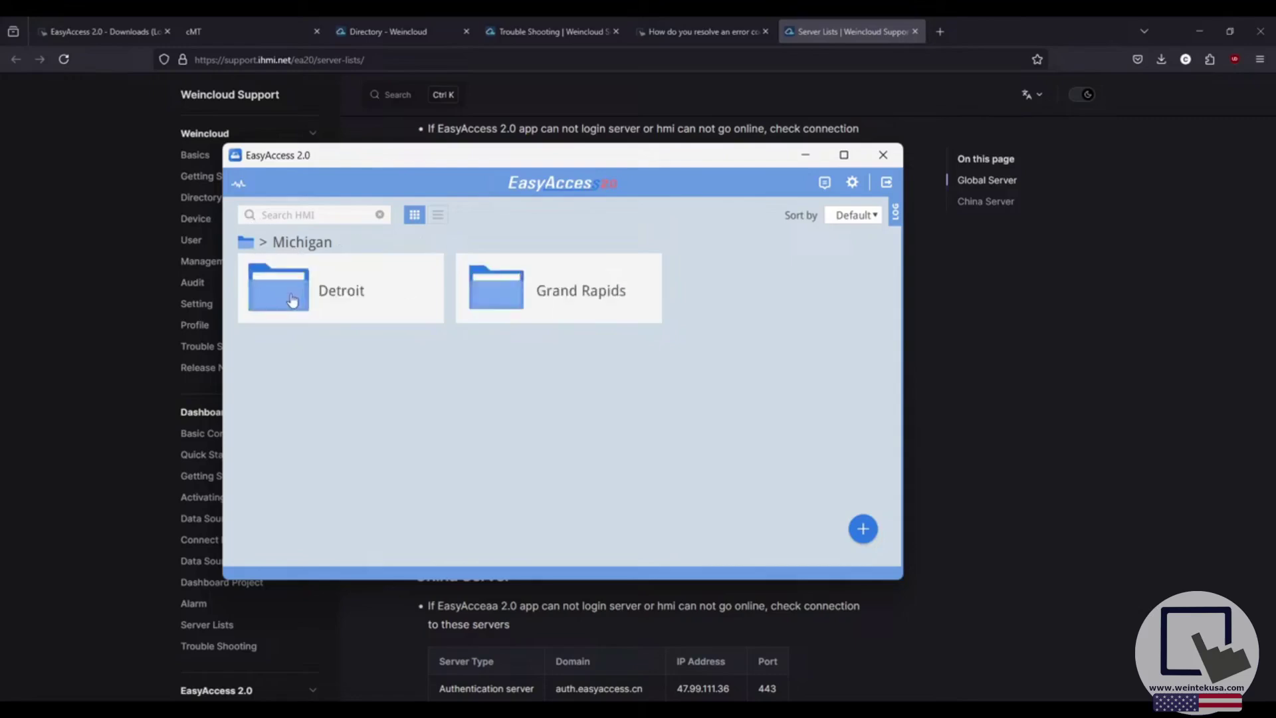
double_click(290, 293)
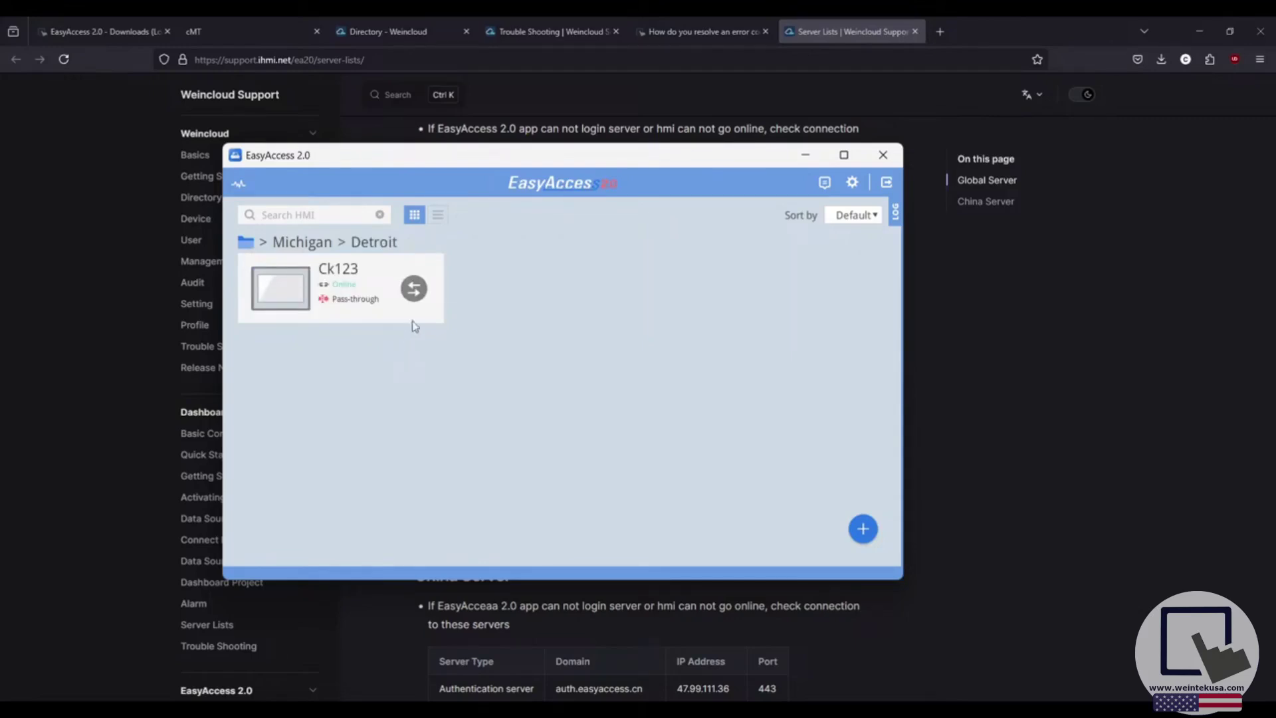
Connect Ck123 via pass-through and start a VNC session, entering the VNC password.
click(413, 289)
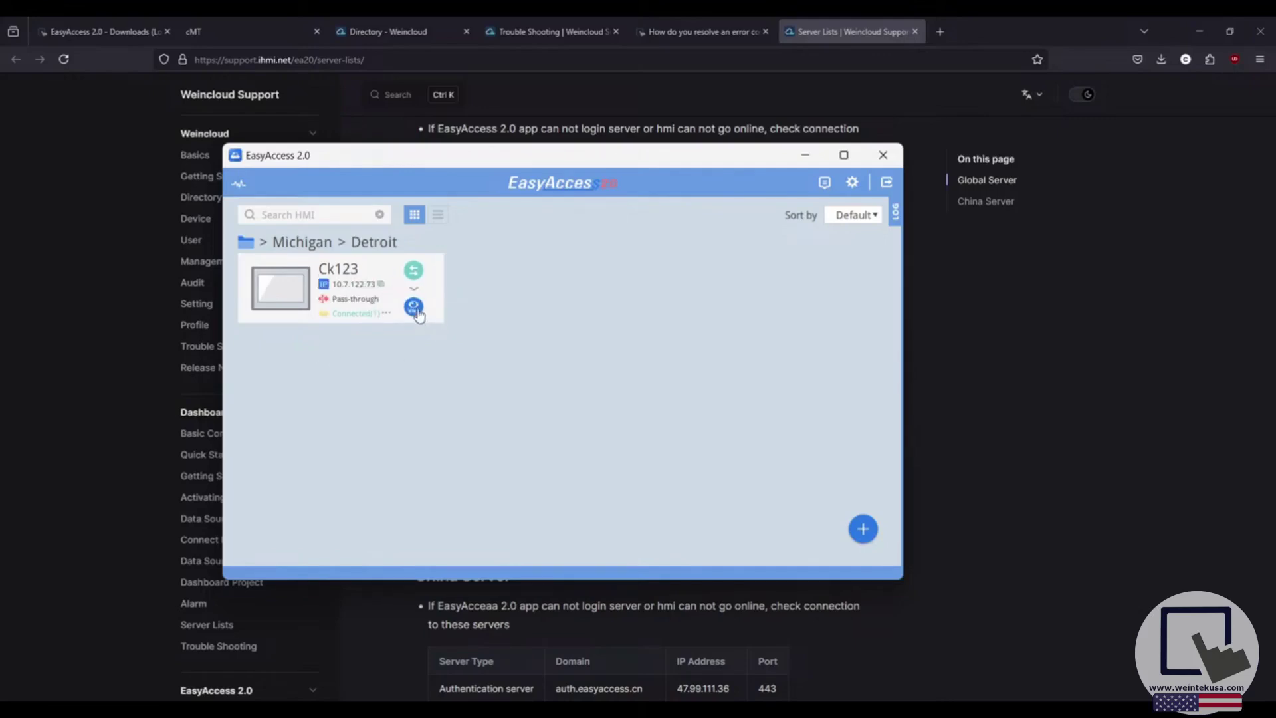
click(414, 307)
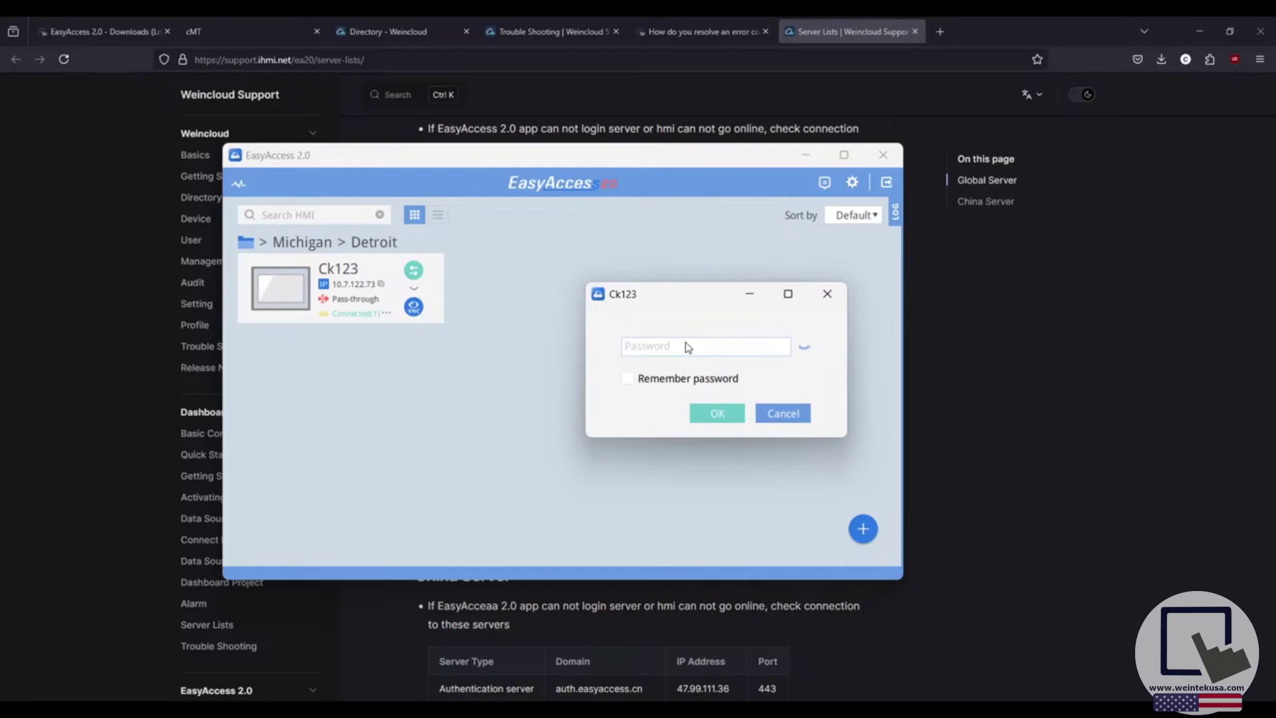
text(******)
Confirm the VNC password, view Ck123's Weintek Live! screen, close it, and return to the top-level list.
click(717, 413)
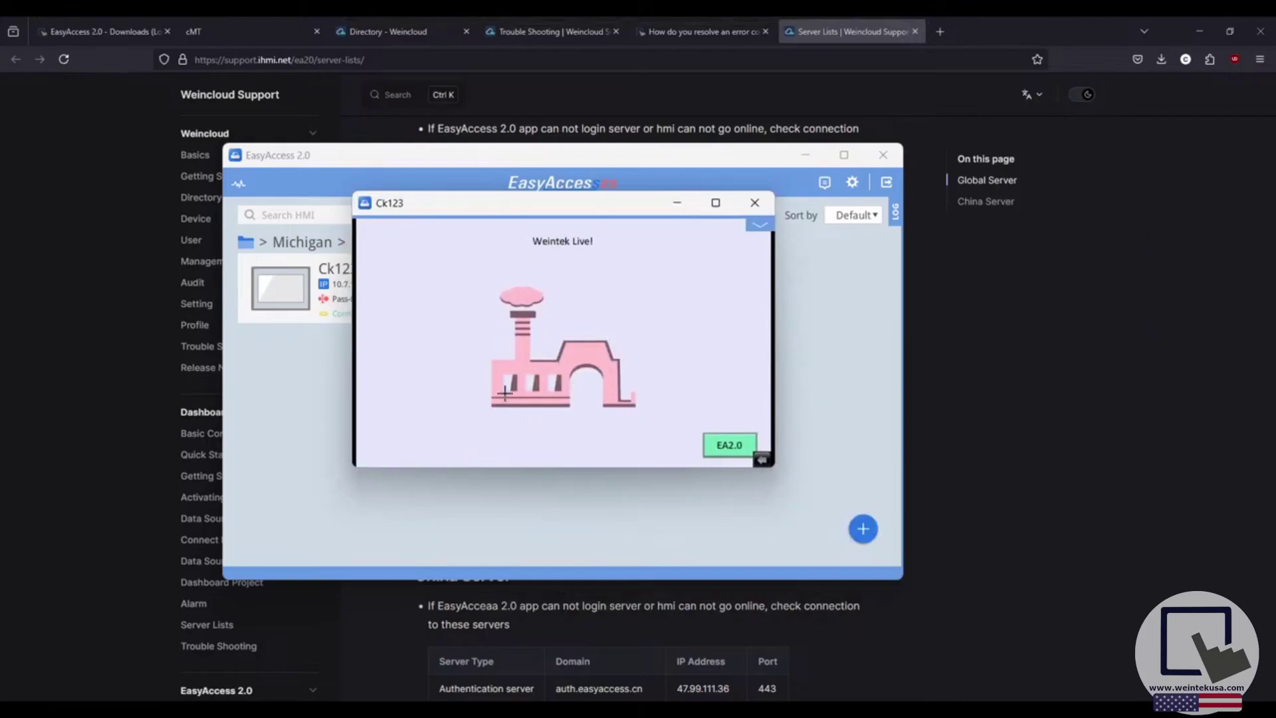
drag(551, 204, 606, 235)
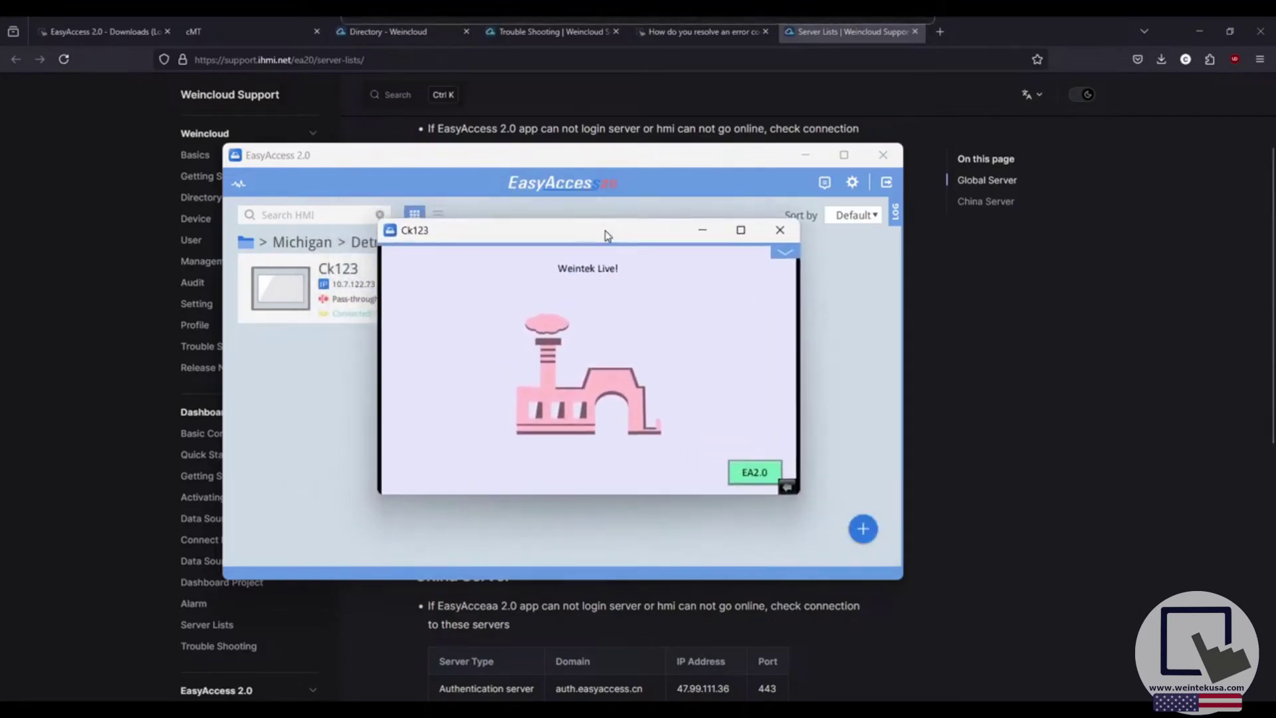
click(781, 231)
click(247, 246)
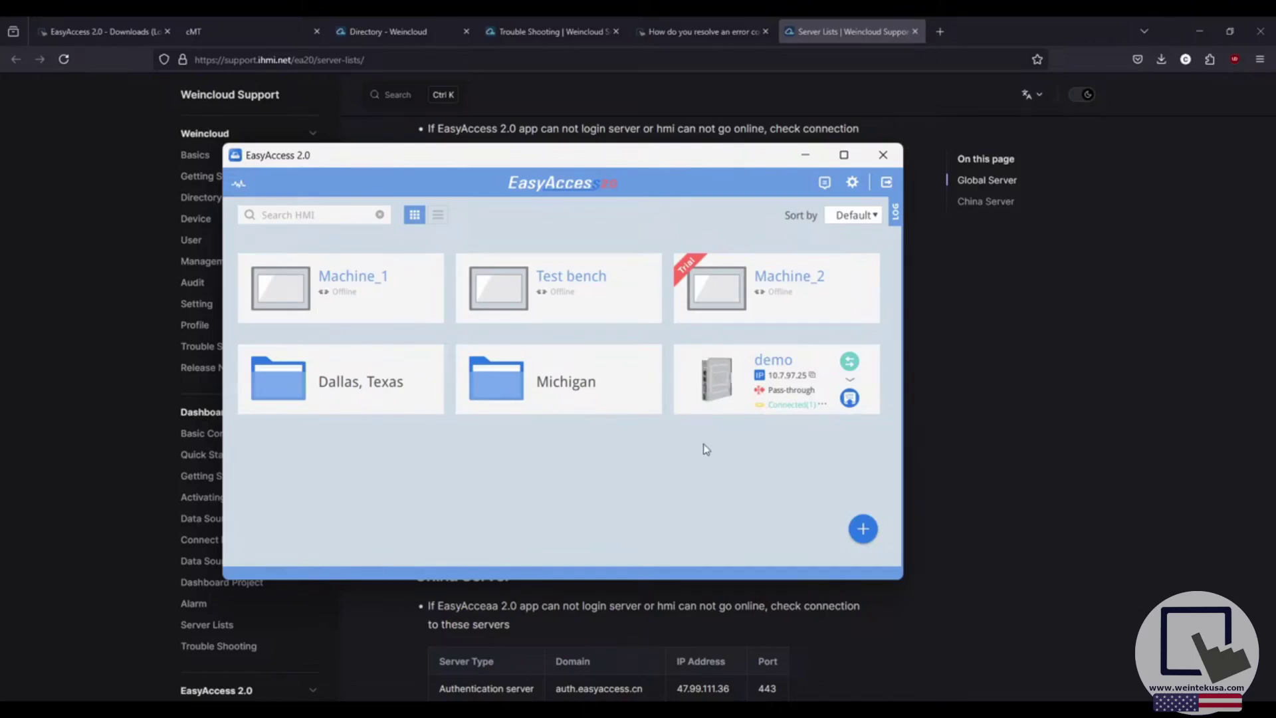
Open the demo HMI's details and copy its IP address 10.7.97.25.
click(719, 372)
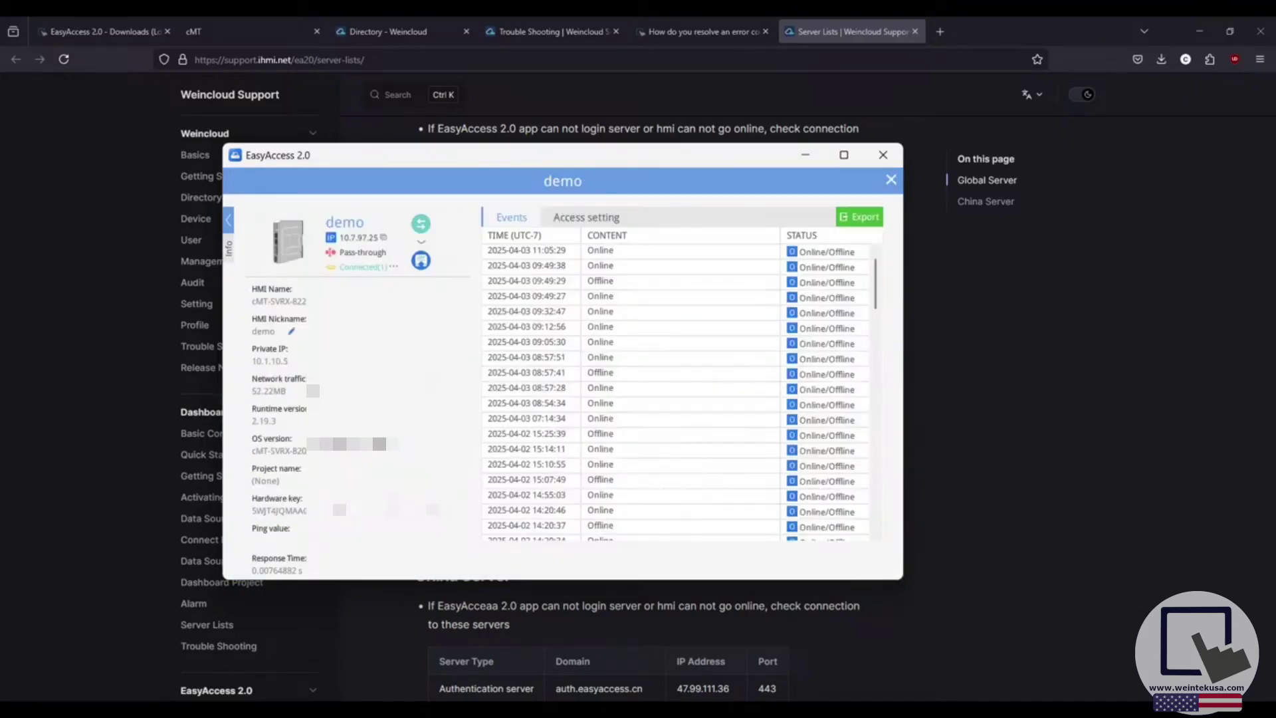
scroll(304, 399, down, 5)
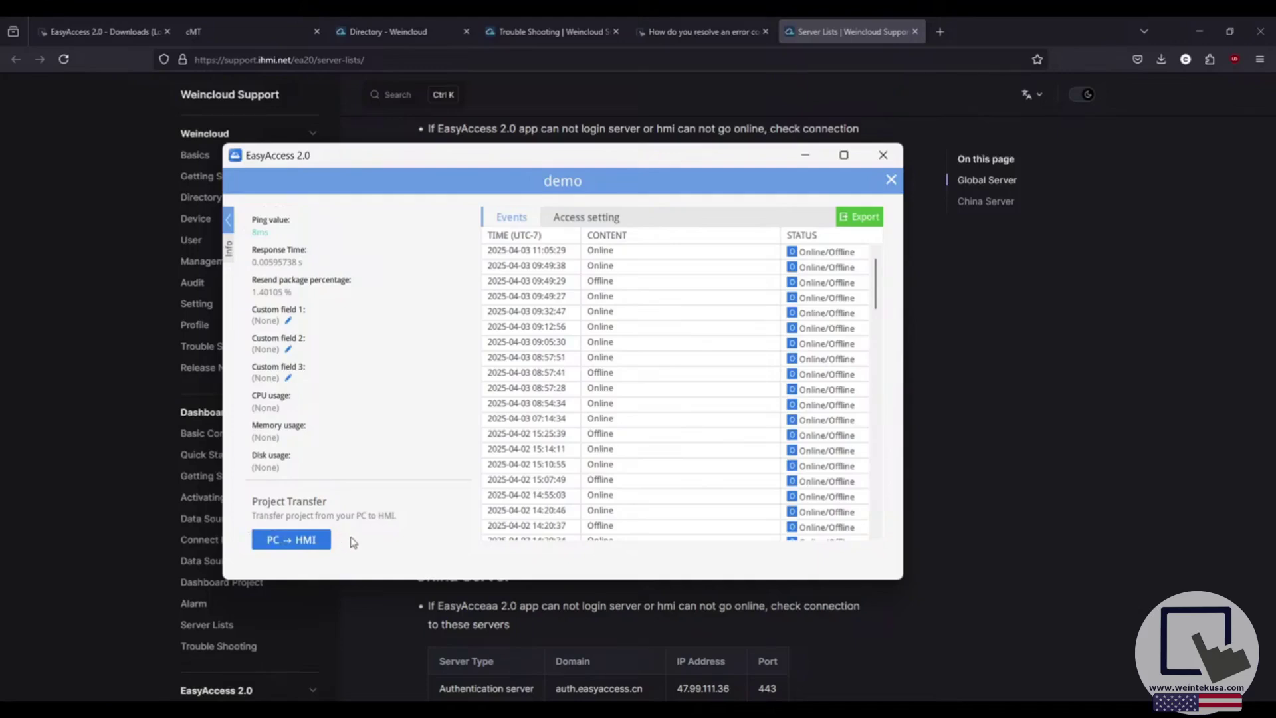
scroll(365, 384, up, 5)
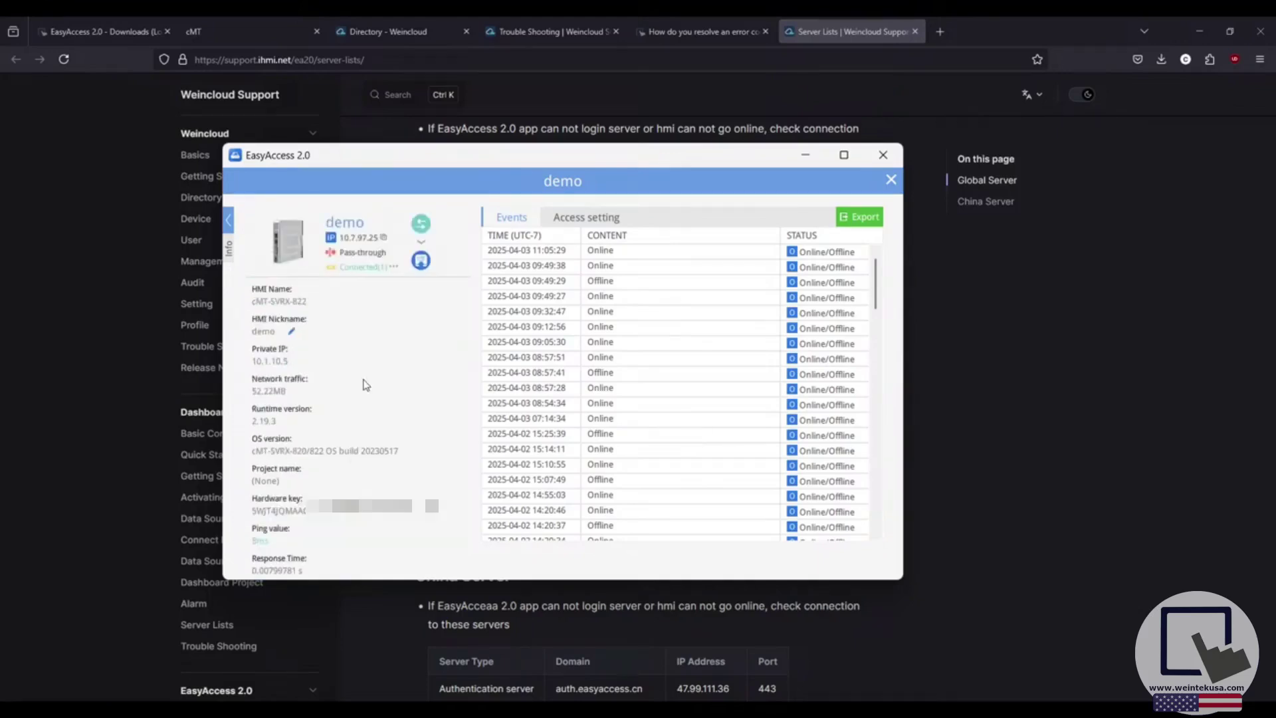
click(385, 238)
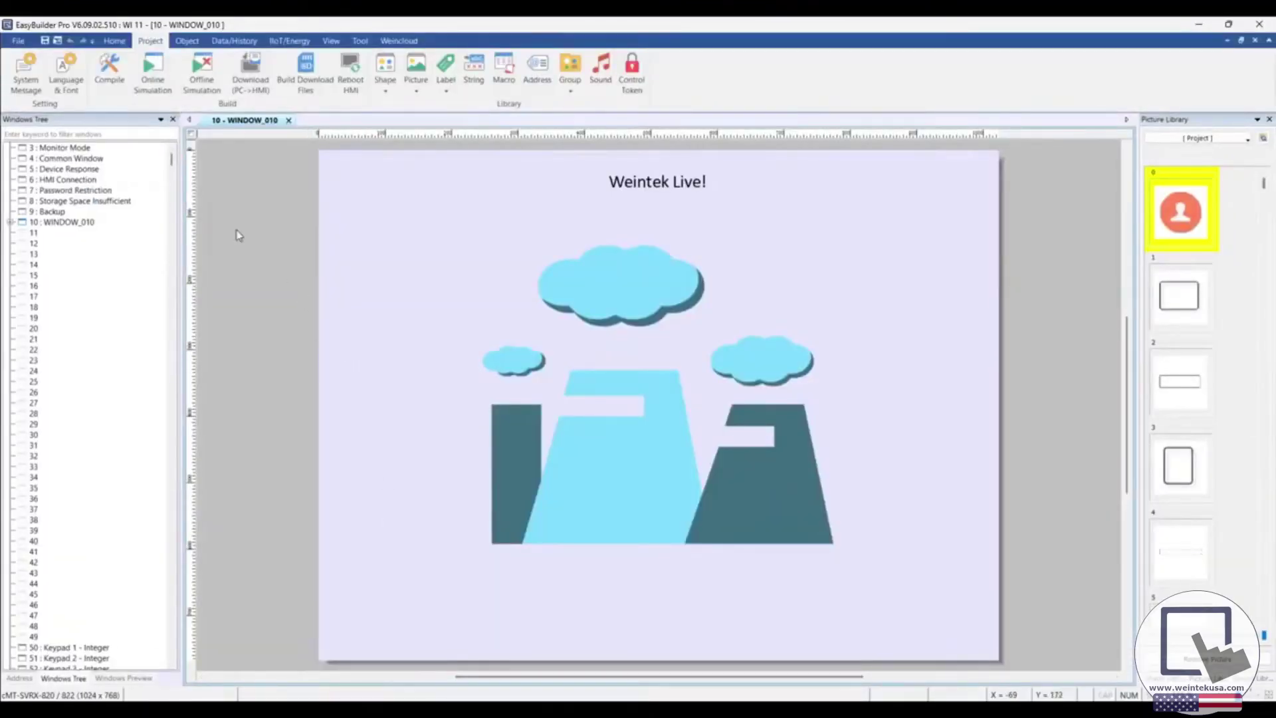
Download the project to the HMI at IP 10.7.97.25 with Runtime unchecked.
click(242, 72)
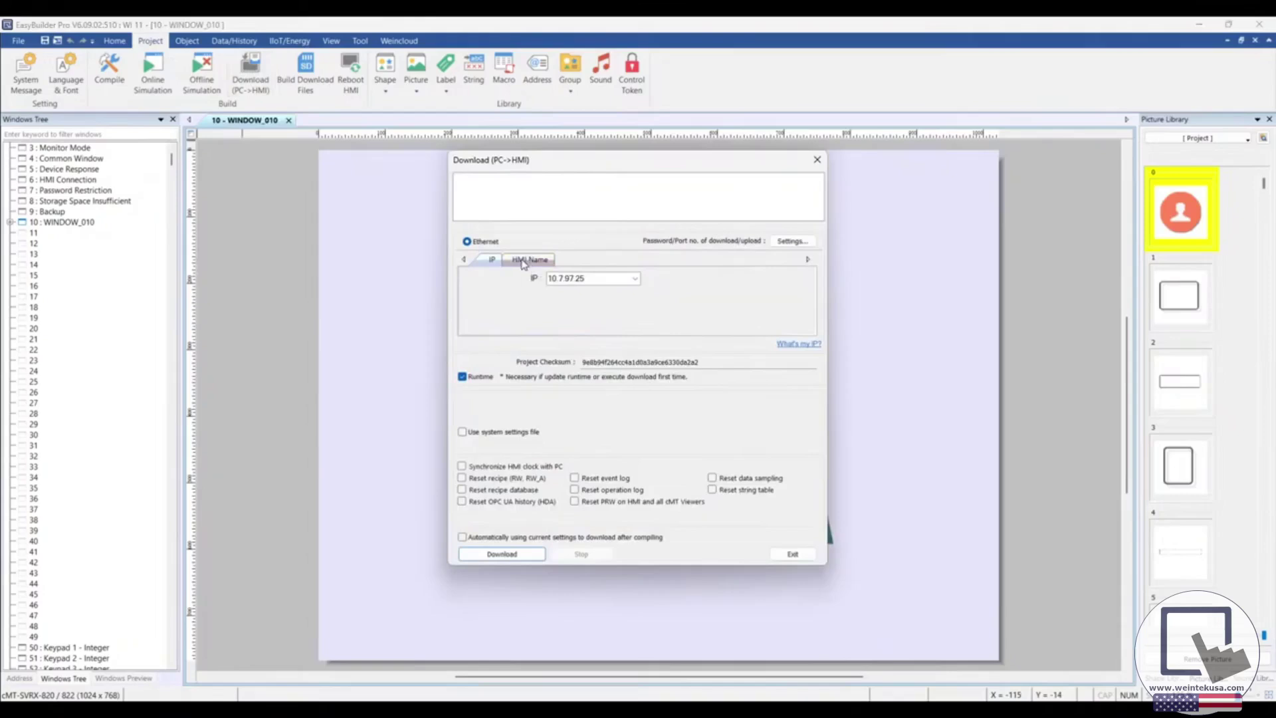
drag(552, 163, 545, 162)
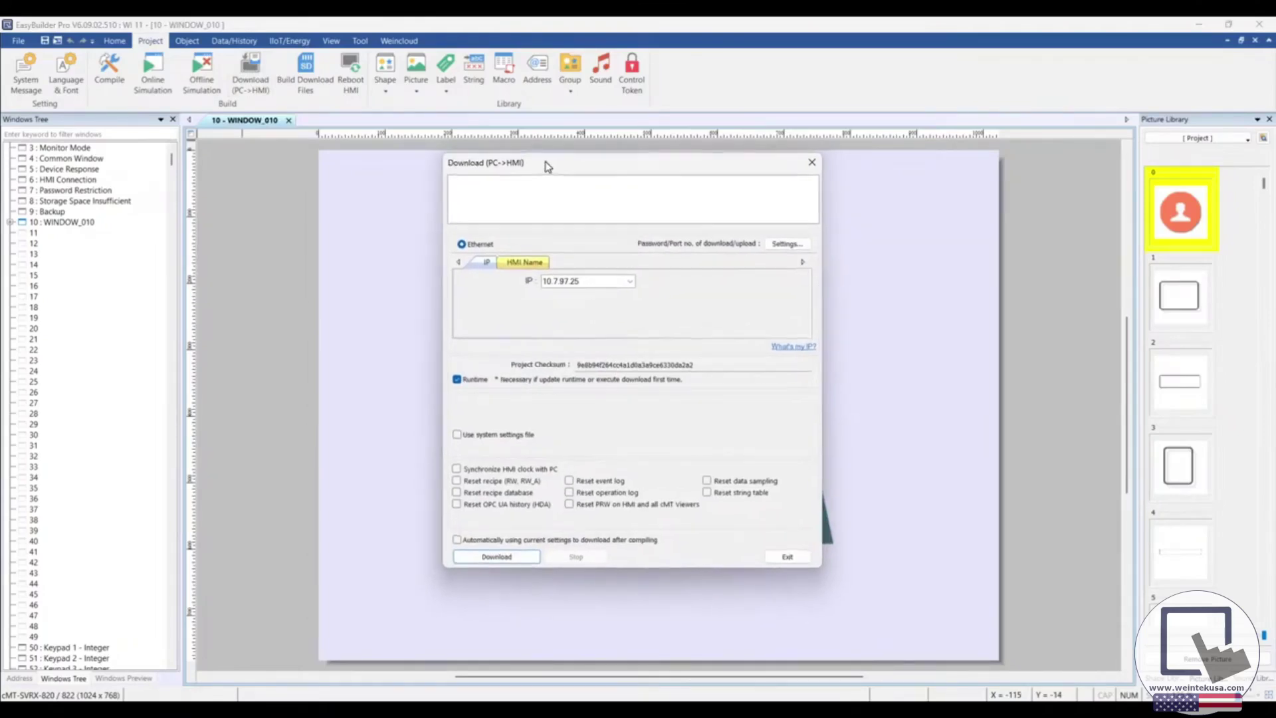
click(487, 263)
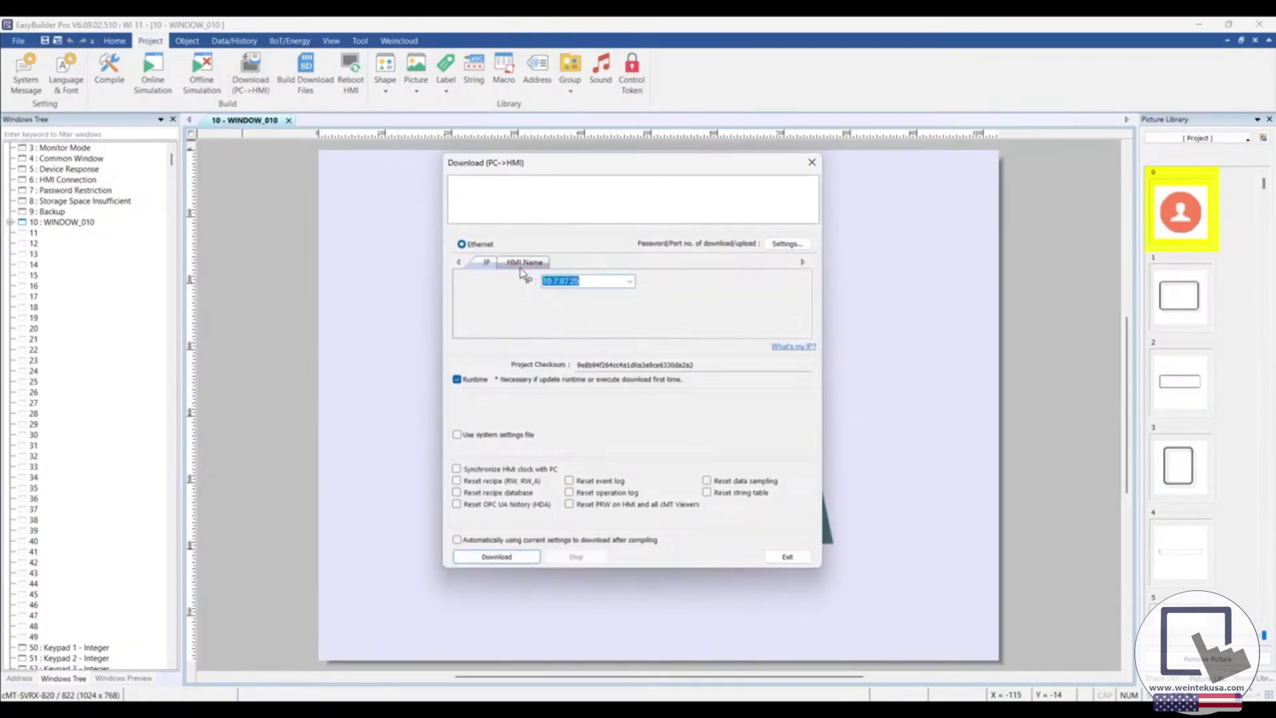
click(584, 284)
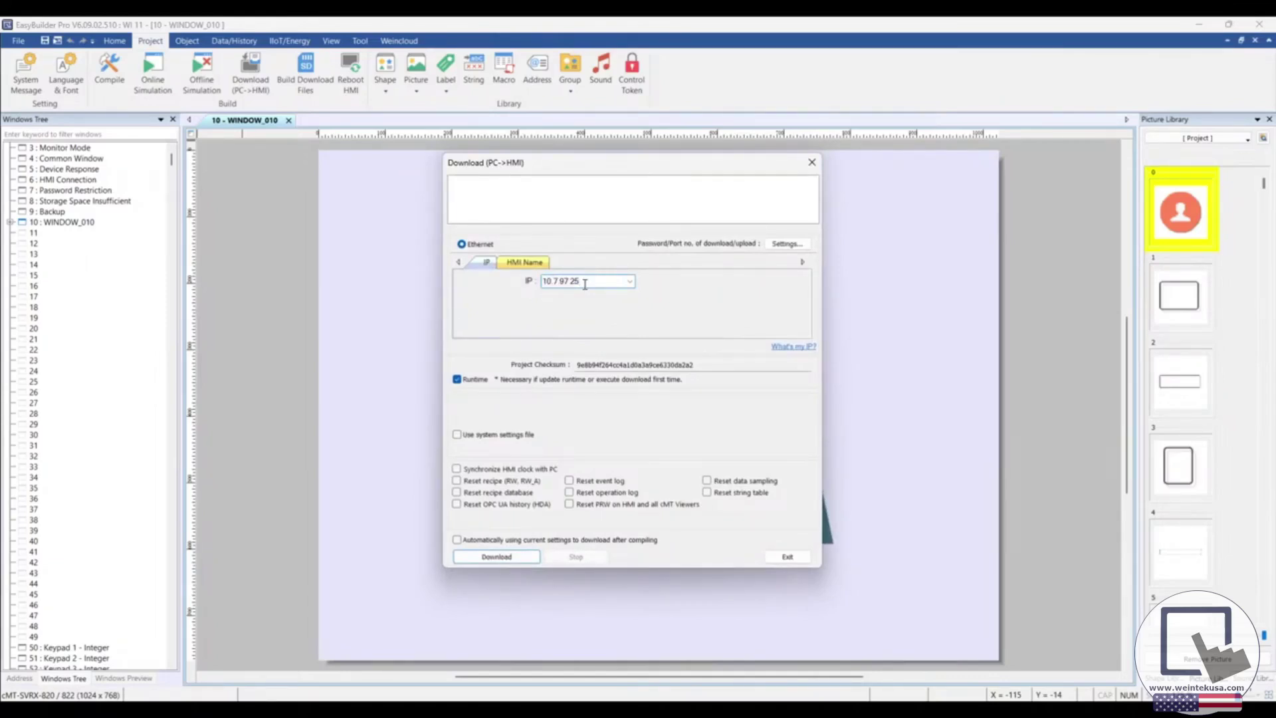
click(457, 380)
click(490, 557)
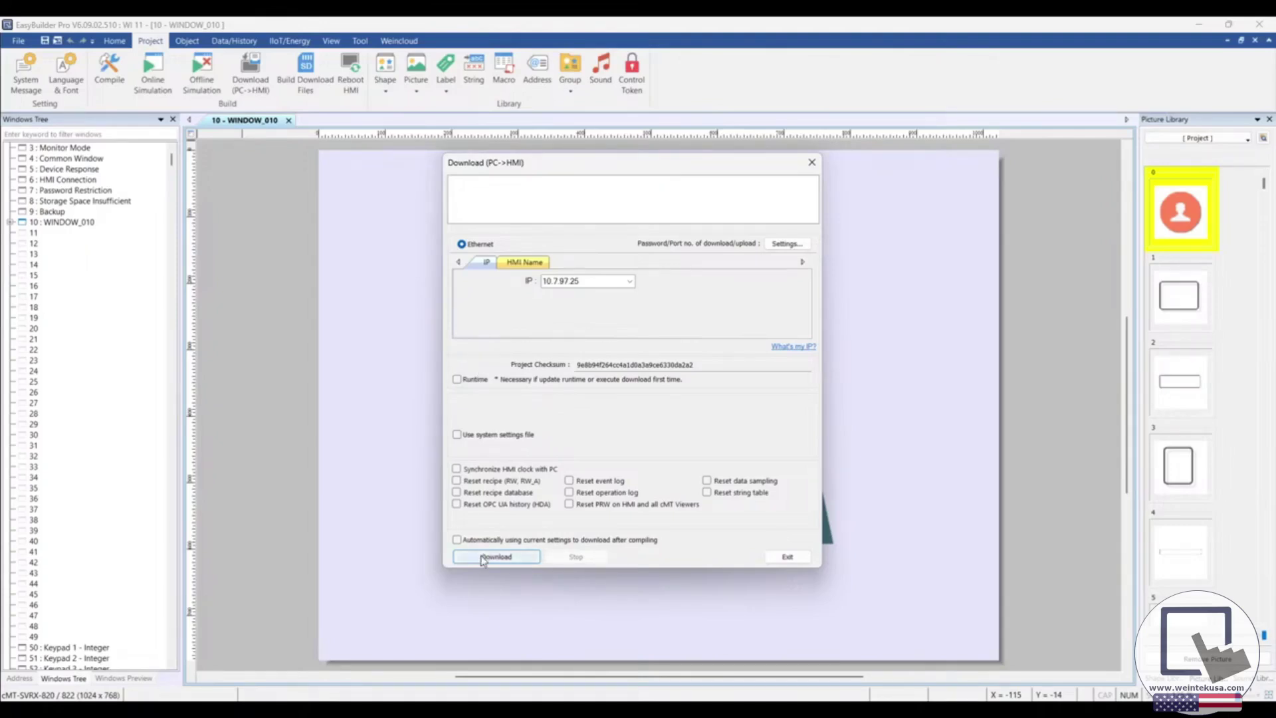